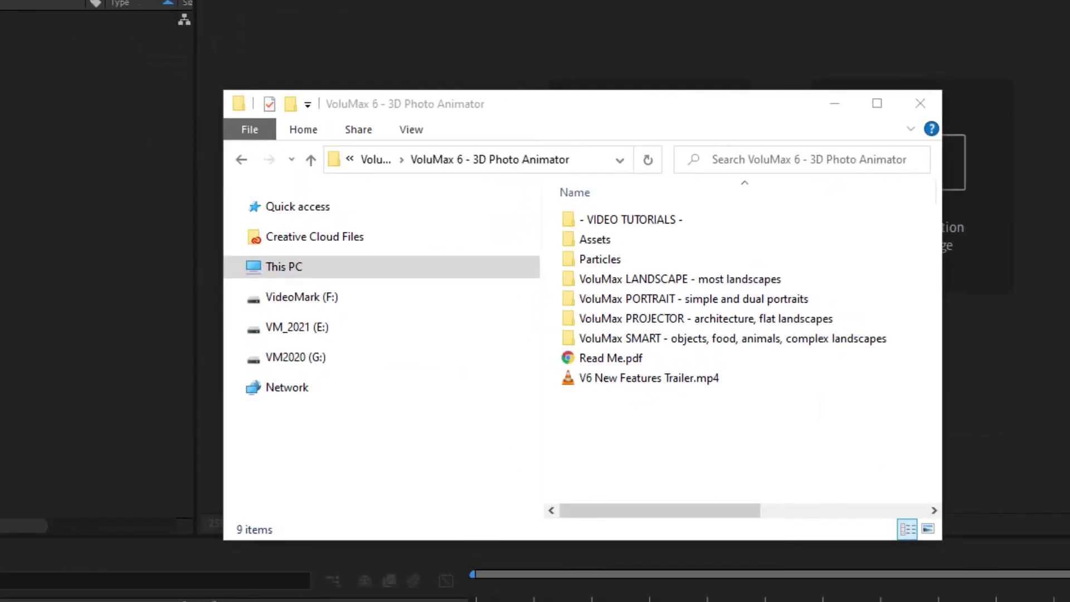
Browse the VoluMax template folders, open VoluMax PORTRAIT and select VoluMax_PORTRAIT_CC2021.aep.
{"action": "left_click", "coordinate": [669, 299]}
{"action": "left_click", "coordinate": [618, 339]}
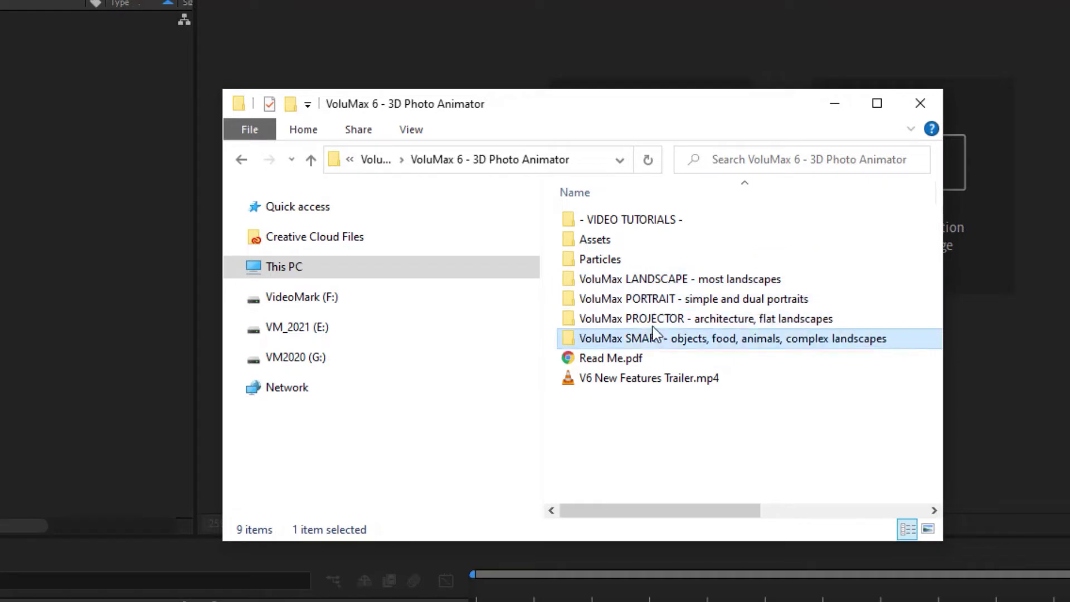
{"action": "left_click", "coordinate": [652, 318]}
{"action": "left_click", "coordinate": [640, 278]}
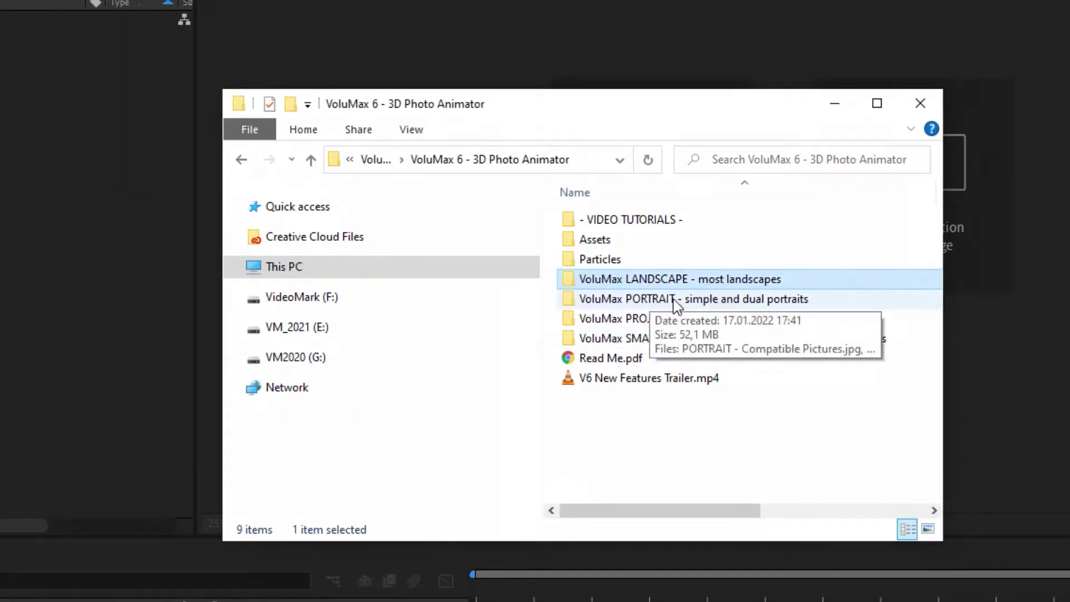
{"action": "left_click", "coordinate": [649, 298]}
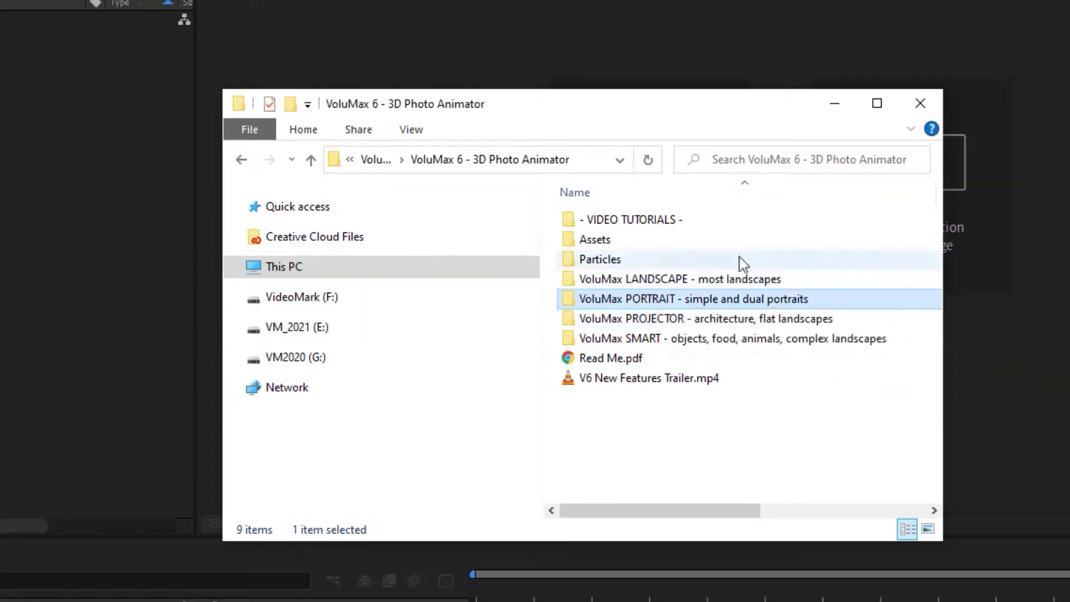
{"action": "left_click", "coordinate": [629, 298]}
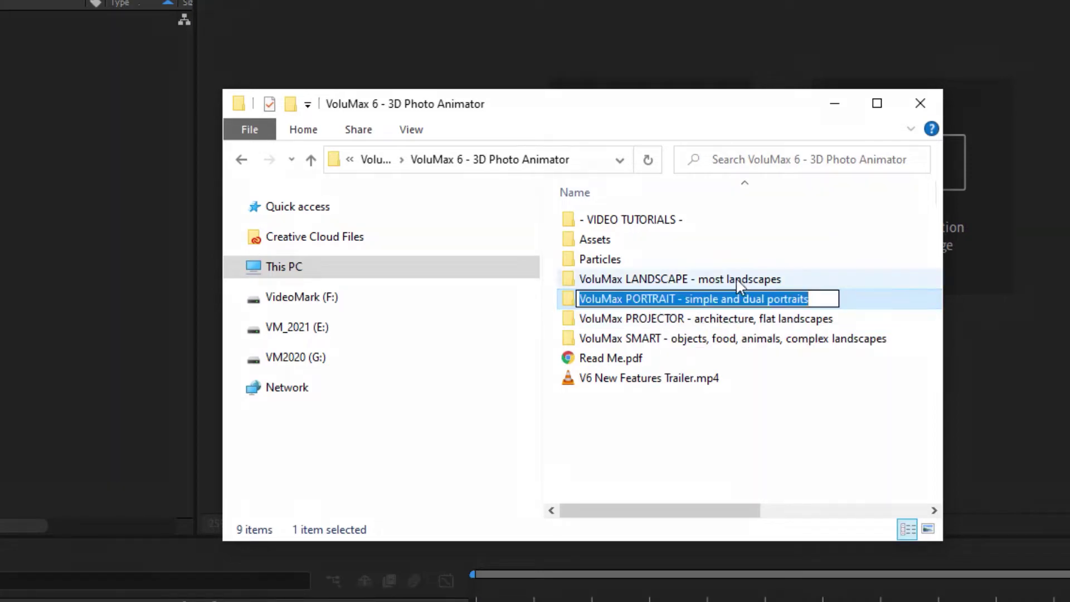
{"action": "left_click", "coordinate": [640, 279]}
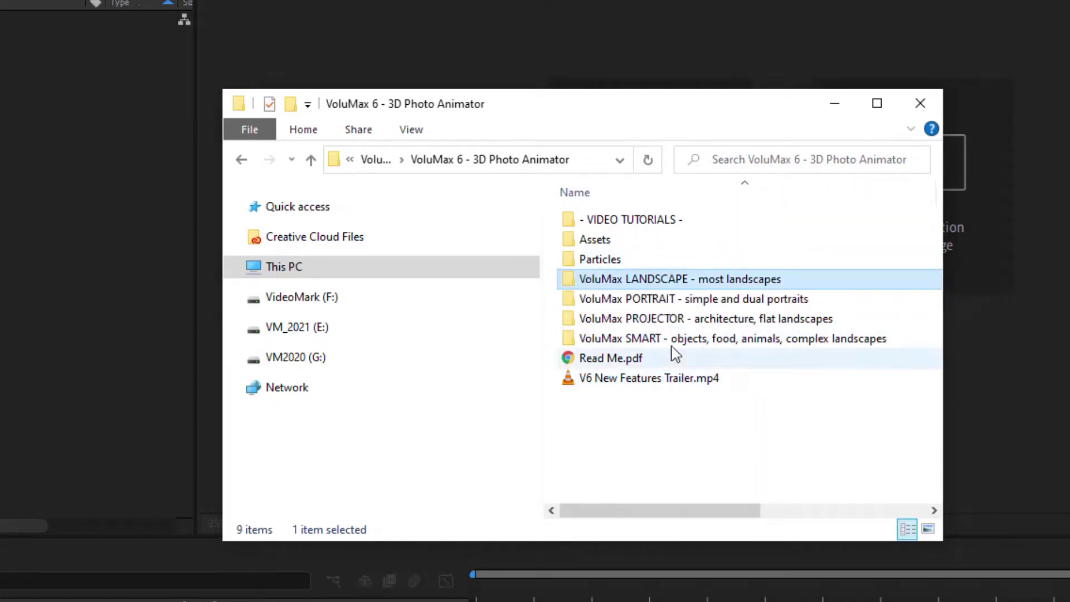
{"action": "left_click", "coordinate": [693, 326]}
{"action": "left_click", "coordinate": [694, 338]}
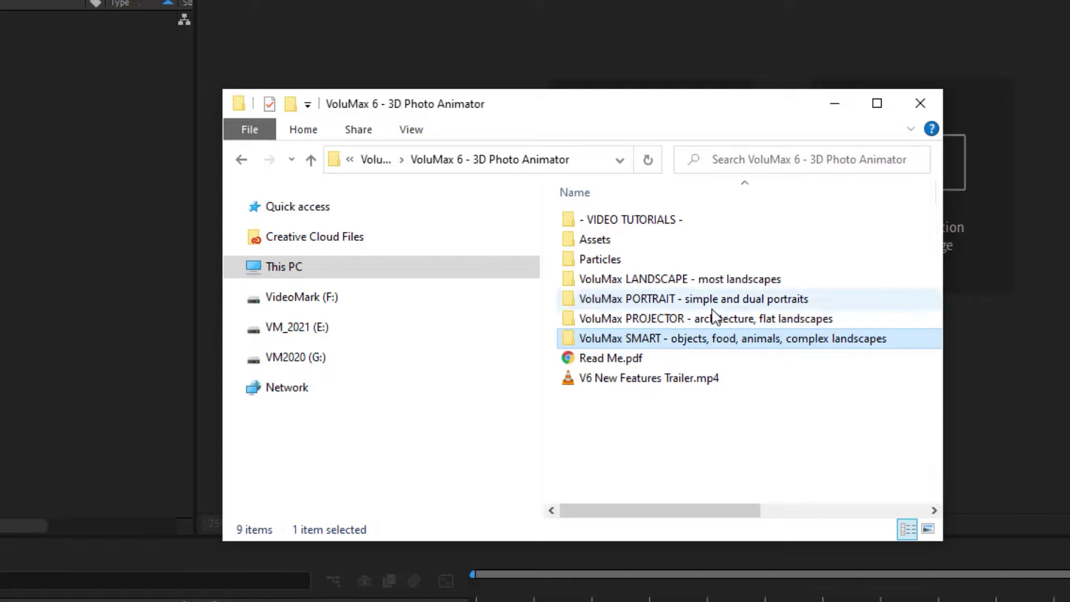
{"action": "left_click", "coordinate": [716, 477]}
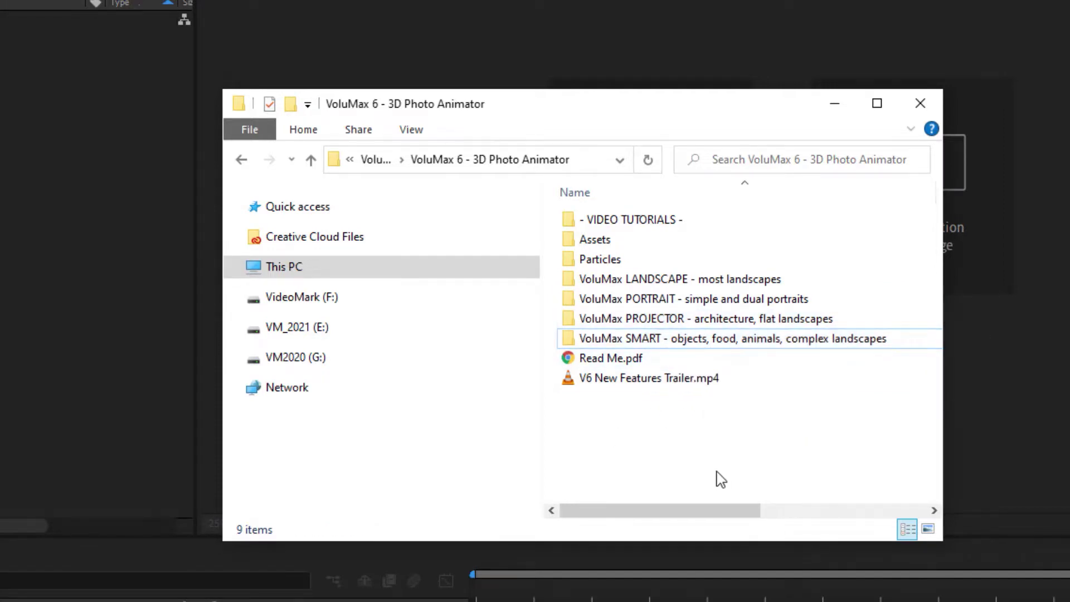
{"action": "double_click", "coordinate": [691, 301]}
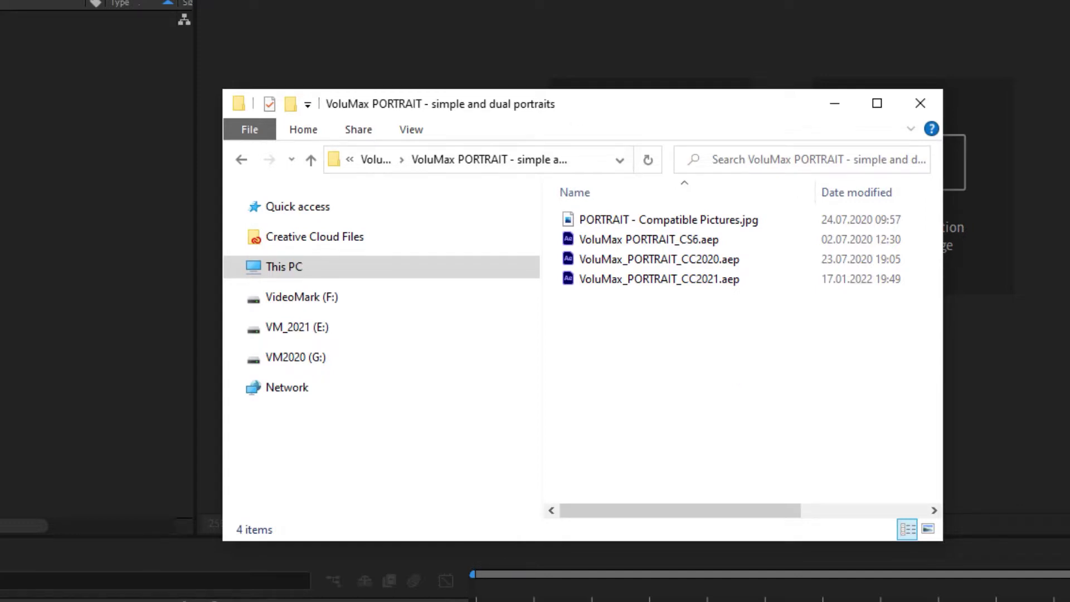
{"action": "left_click", "coordinate": [686, 281]}
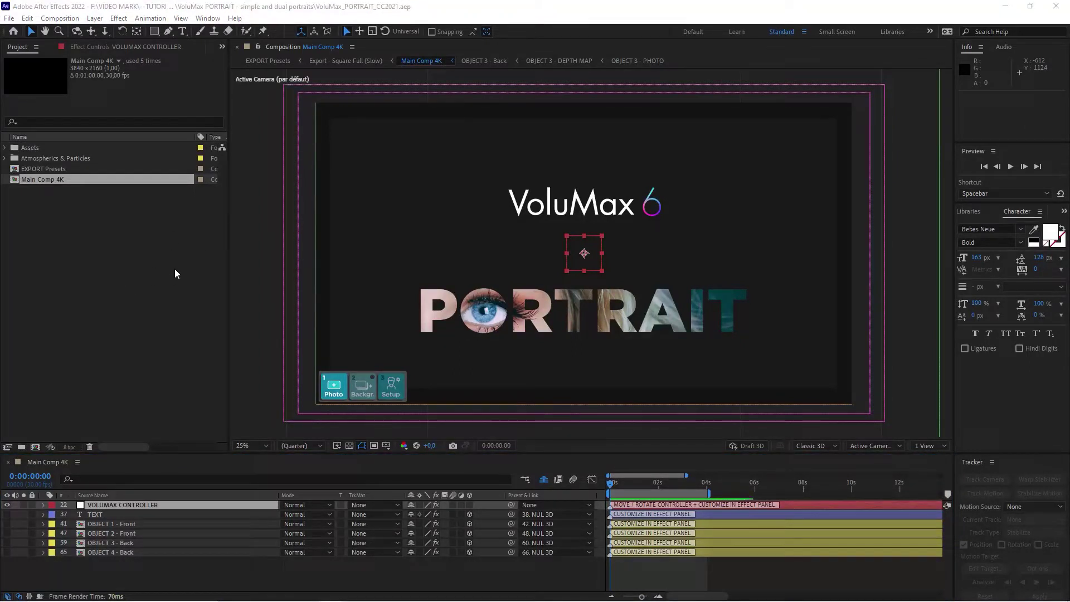
Import mountain-landscape.jpg and portrait.jpg into the project and open the 01 - Photo composition.
{"action": "left_click_drag", "start_coordinate": [1069, 248], "coordinate": [84, 278]}
{"action": "left_click", "coordinate": [70, 200]}
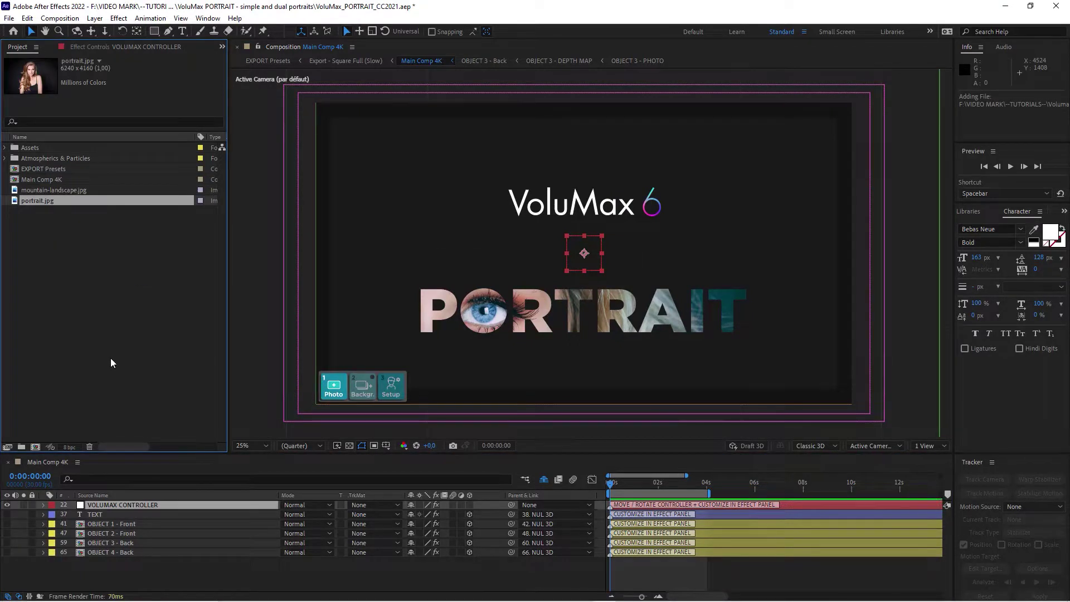
{"action": "double_click", "coordinate": [338, 389]}
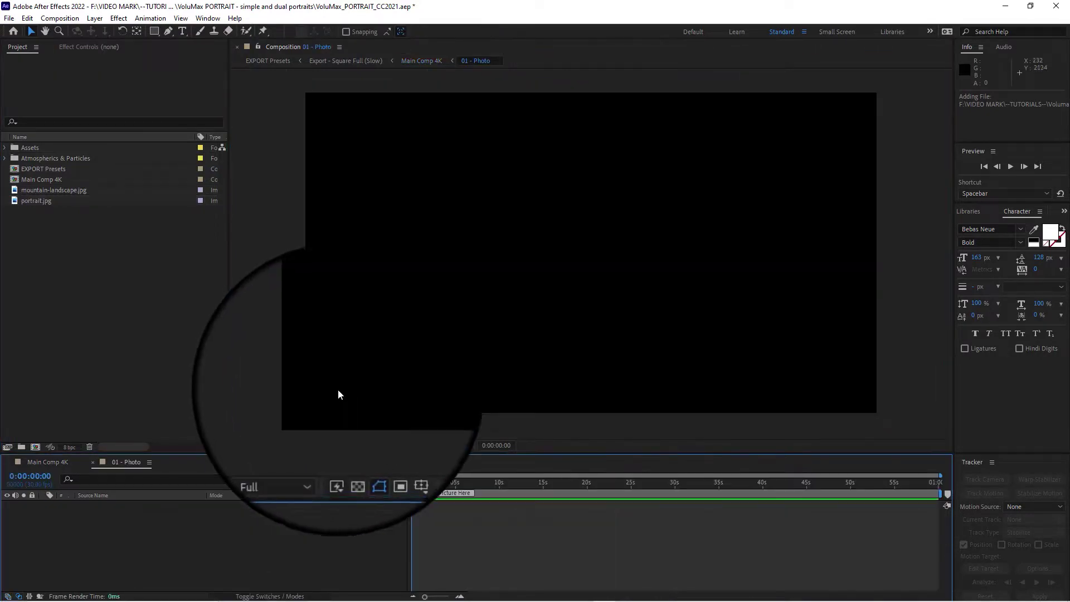
Add portrait.jpg to 01 - Photo, scaled to 67% and positioned at 2050, 1264.
{"action": "left_click", "coordinate": [31, 202]}
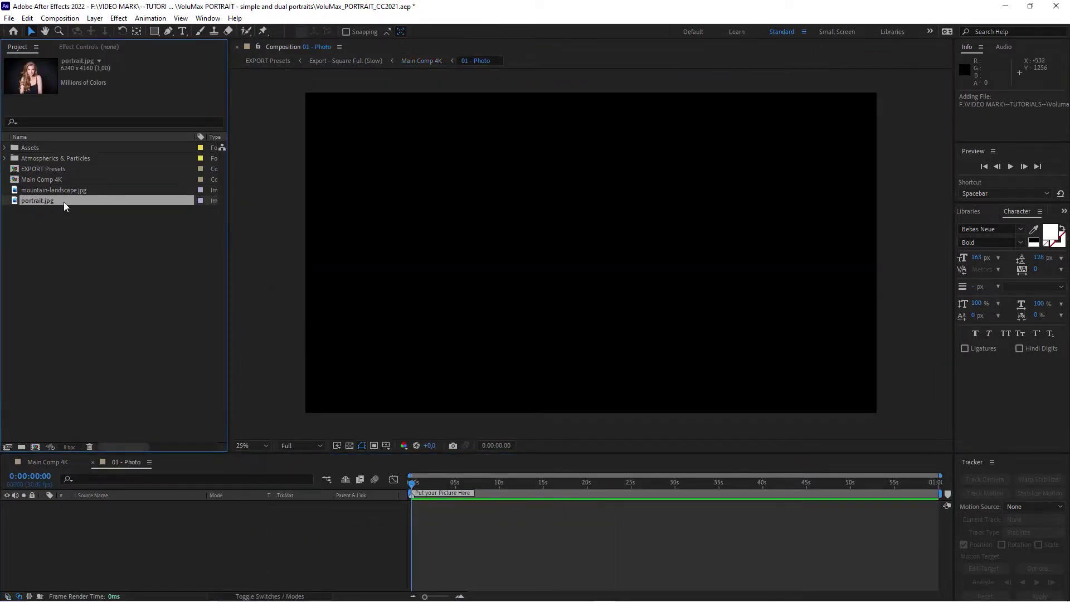
{"action": "left_click_drag", "start_coordinate": [83, 205], "coordinate": [229, 538]}
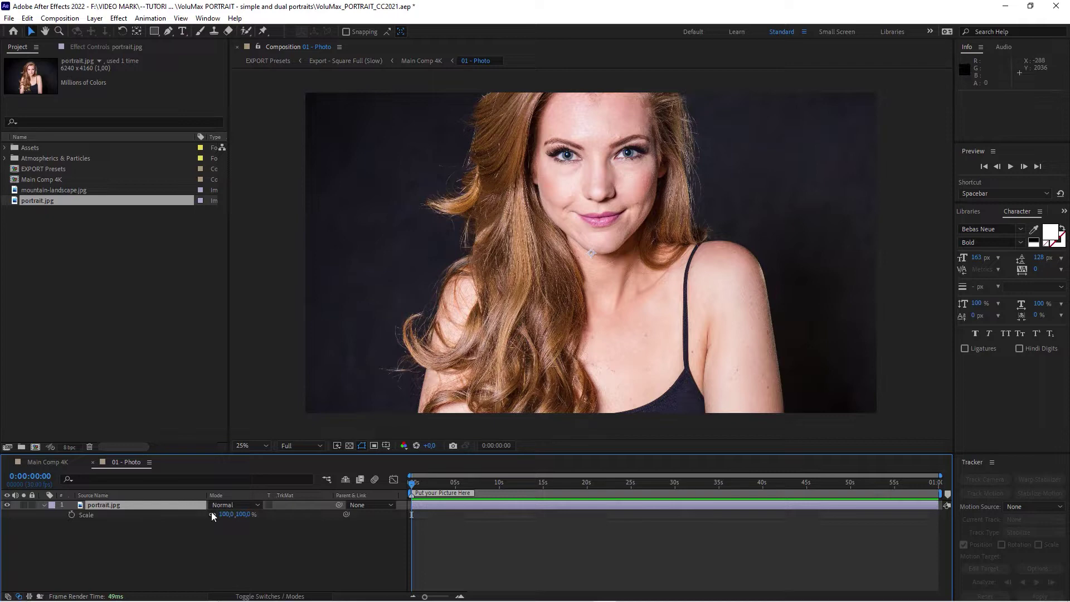
{"action": "left_click_drag", "start_coordinate": [231, 515], "coordinate": [214, 518]}
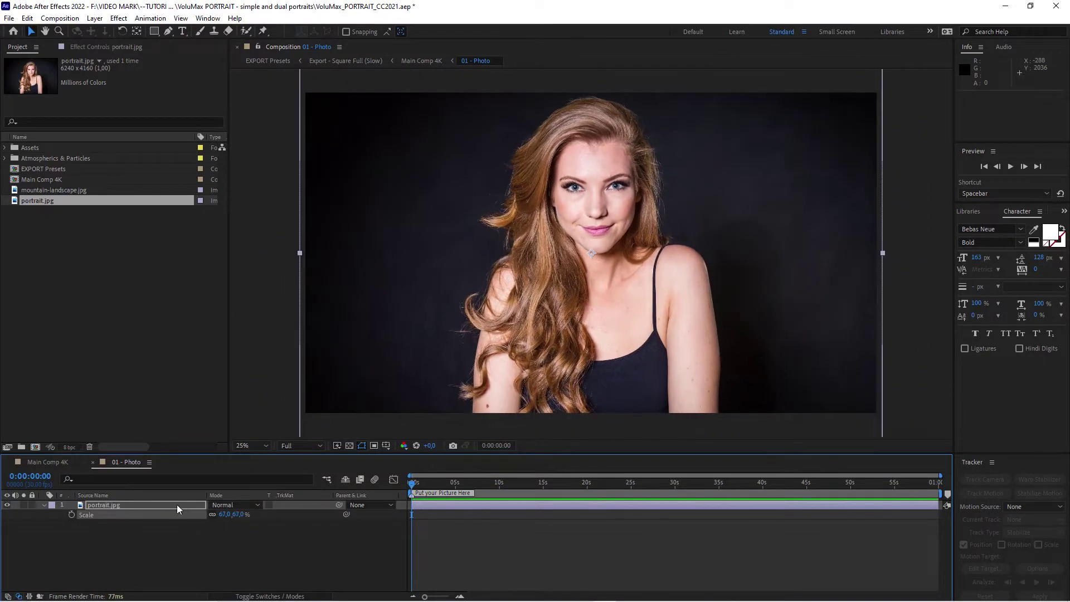
{"action": "left_click", "coordinate": [178, 508]}
{"action": "left_click_drag", "start_coordinate": [241, 520], "coordinate": [308, 512]}
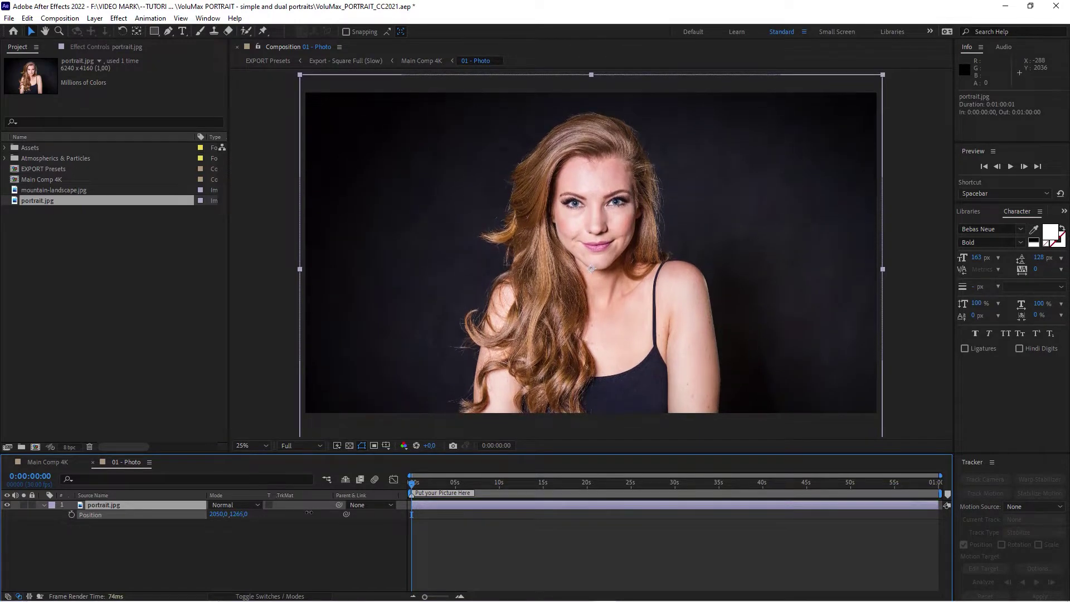
{"action": "left_click", "coordinate": [259, 546]}
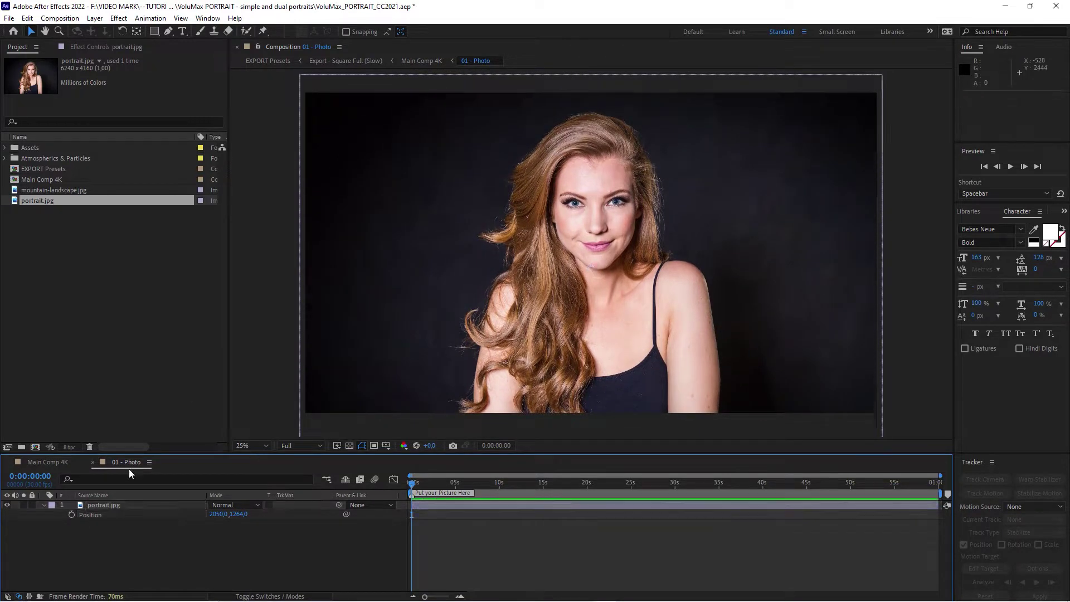
In 03 - Portrait Setup, hide 3D PORTRAIT 1 and move the pink head to about 2080, 1108.
{"action": "left_click", "coordinate": [51, 462]}
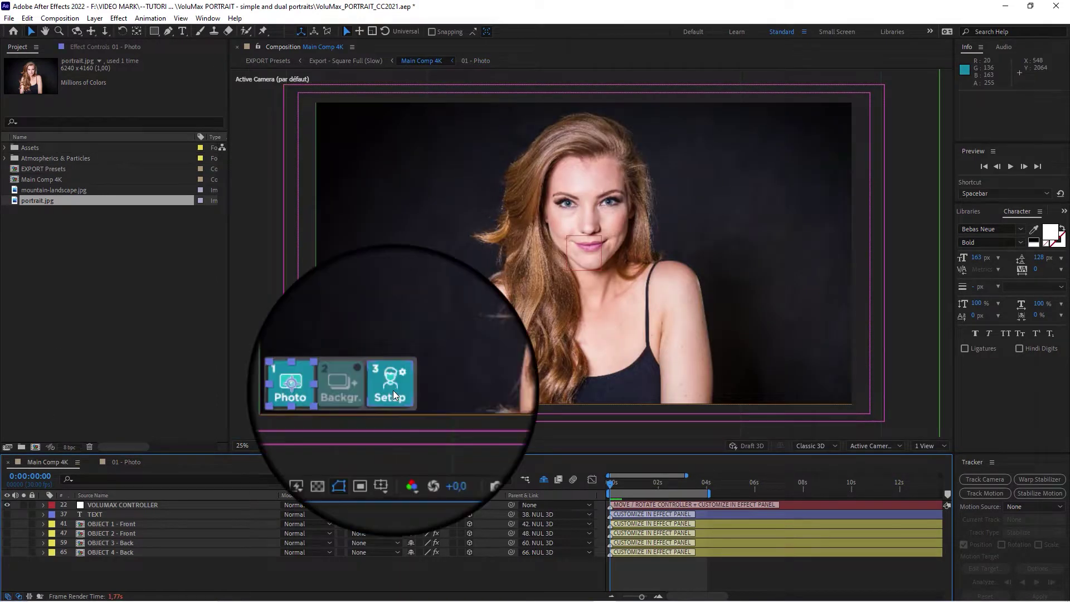
{"action": "double_click", "coordinate": [393, 393]}
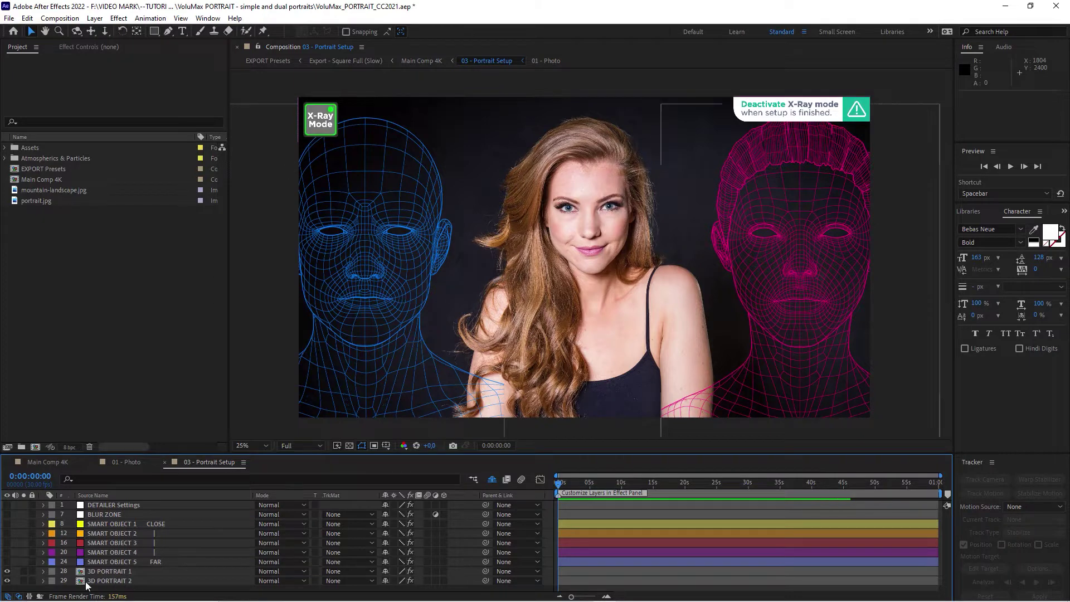
{"action": "left_click", "coordinate": [7, 571]}
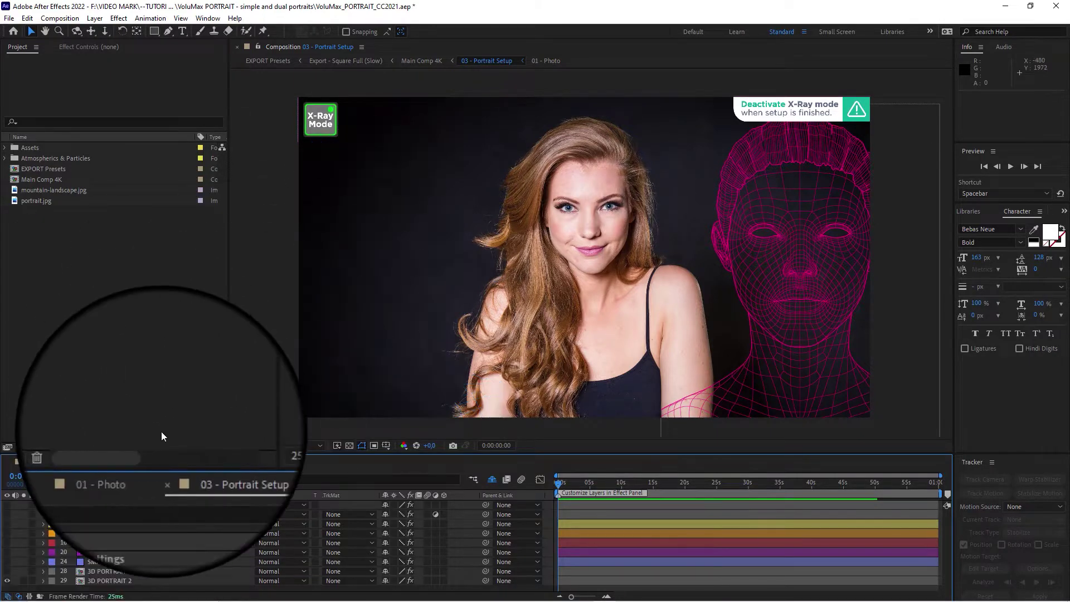
{"action": "left_click", "coordinate": [815, 255]}
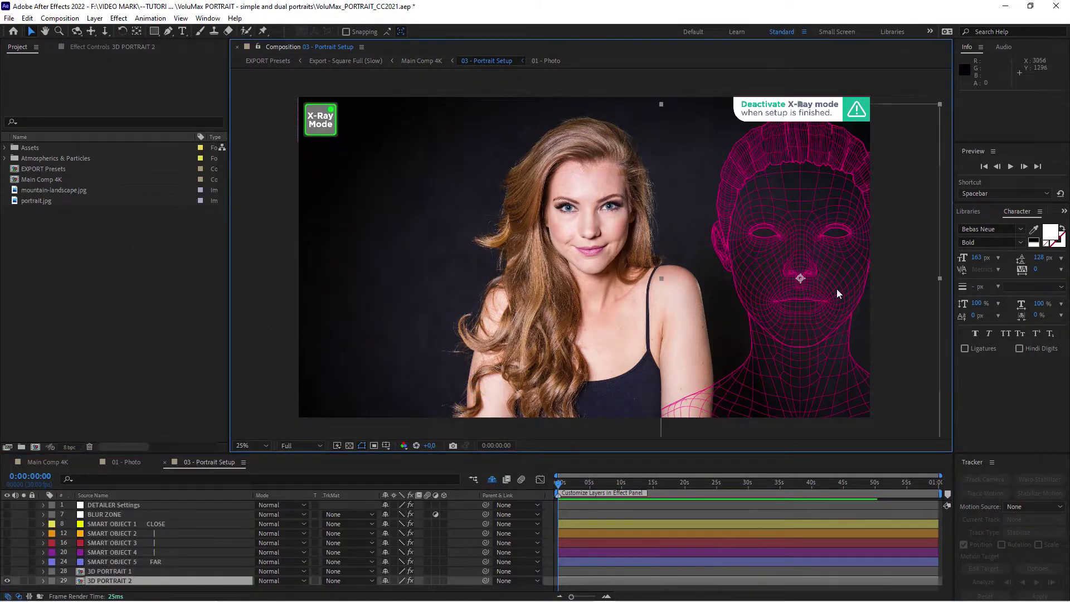
{"action": "left_click_drag", "start_coordinate": [747, 260], "coordinate": [625, 262]}
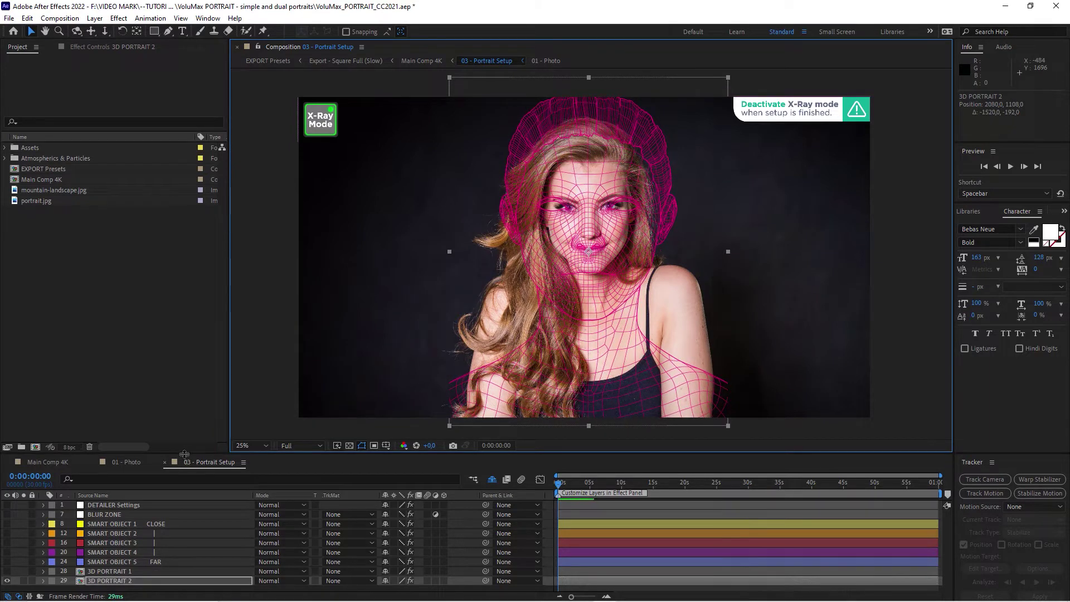
Scale the pink 3D PORTRAIT 2 head to 117% and move it up to about 2088, 984.
{"action": "left_click_drag", "start_coordinate": [185, 454], "coordinate": [185, 426]}
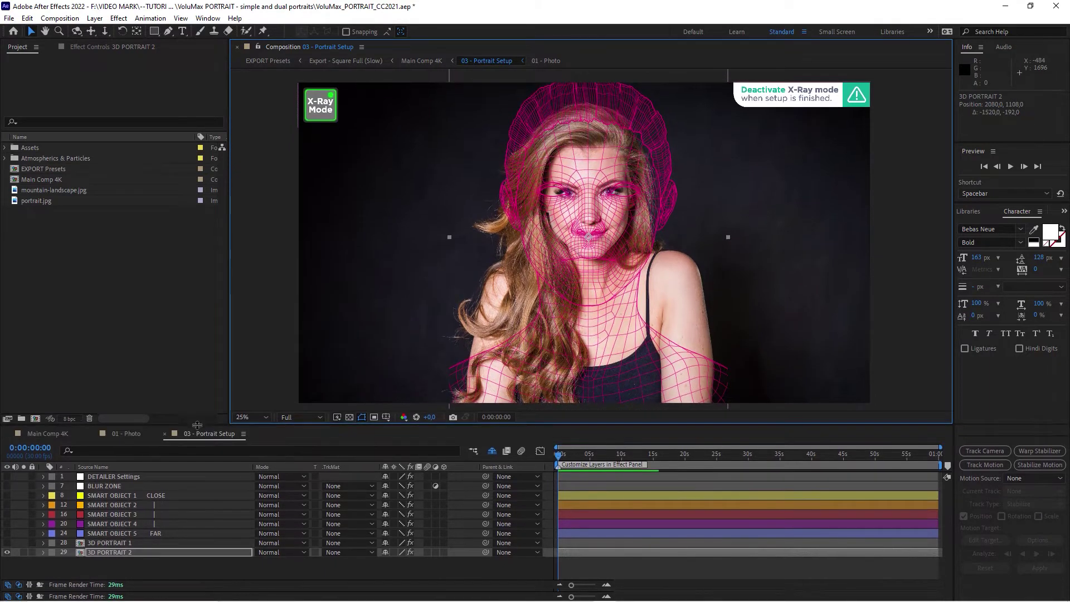
{"action": "left_click", "coordinate": [193, 551]}
{"action": "key", "text": "s"}
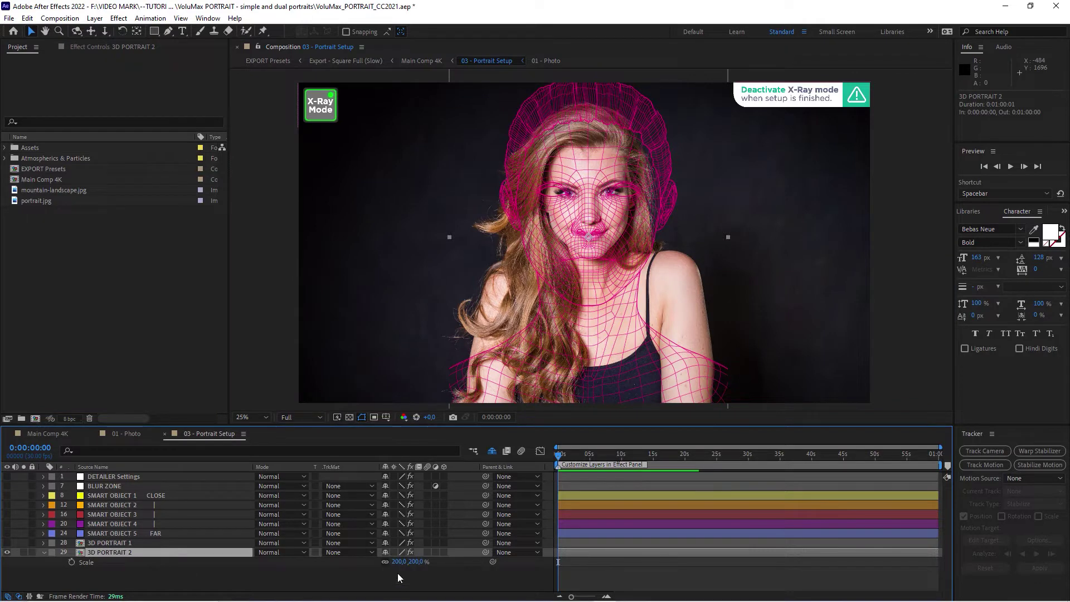
{"action": "left_click_drag", "start_coordinate": [399, 561], "coordinate": [359, 561]}
{"action": "key", "text": "period"}
{"action": "key", "text": "period"}
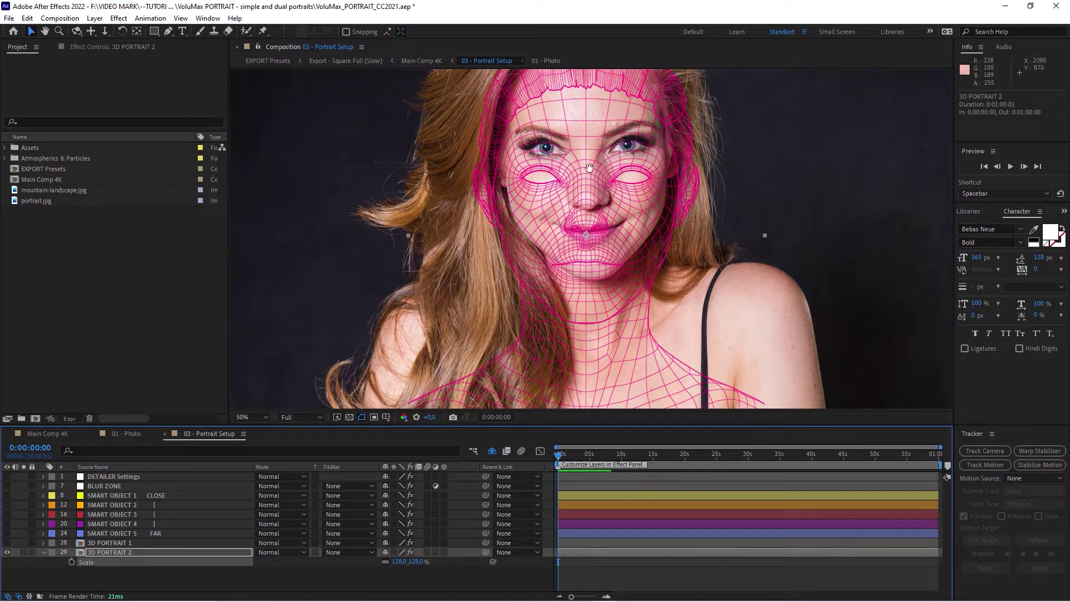
{"action": "left_click_drag", "start_coordinate": [589, 167], "coordinate": [602, 253]}
{"action": "left_click", "coordinate": [122, 551]}
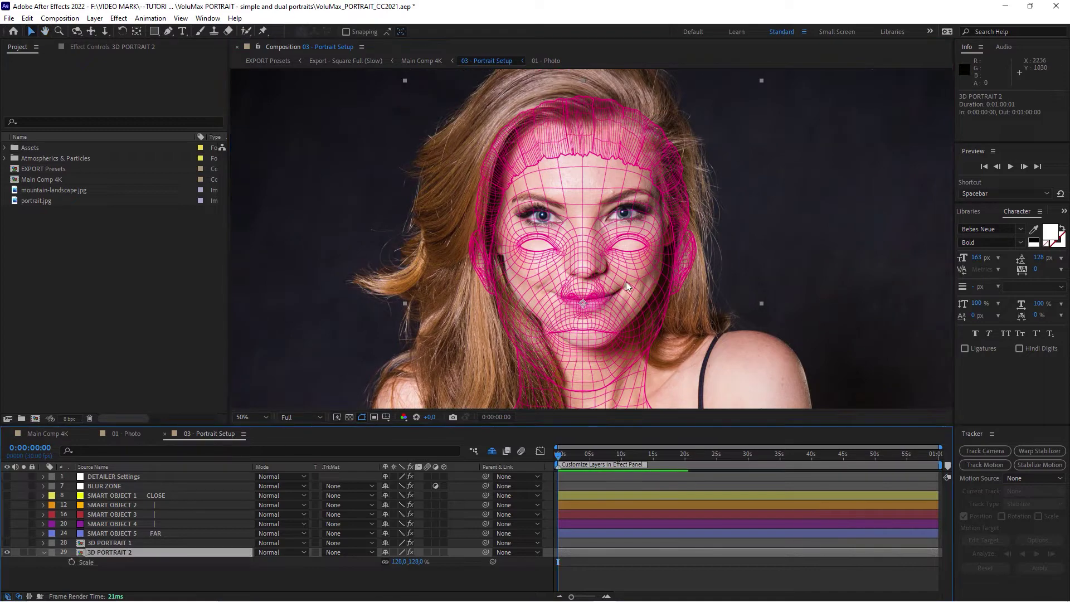
{"action": "mouse_move", "coordinate": [610, 272]}
{"action": "left_mouse_down"}
{"action": "mouse_move", "coordinate": [612, 221]}
{"action": "mouse_move", "coordinate": [618, 270]}
{"action": "mouse_move", "coordinate": [620, 261]}
{"action": "mouse_move", "coordinate": [852, 268]}
{"action": "mouse_move", "coordinate": [674, 254]}
{"action": "mouse_move", "coordinate": [618, 265]}
{"action": "mouse_move", "coordinate": [621, 274]}
{"action": "left_mouse_up"}
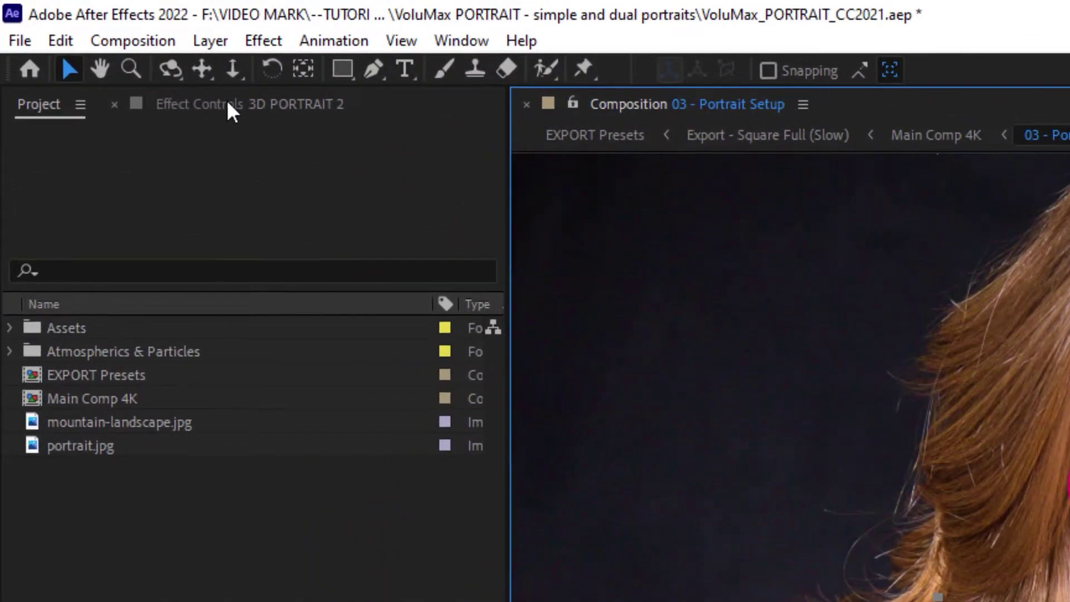
Set 3D PORTRAIT 2's Select 3D Angle to 70,70 and move the mesh to 2094, 874.
{"action": "left_click", "coordinate": [101, 45]}
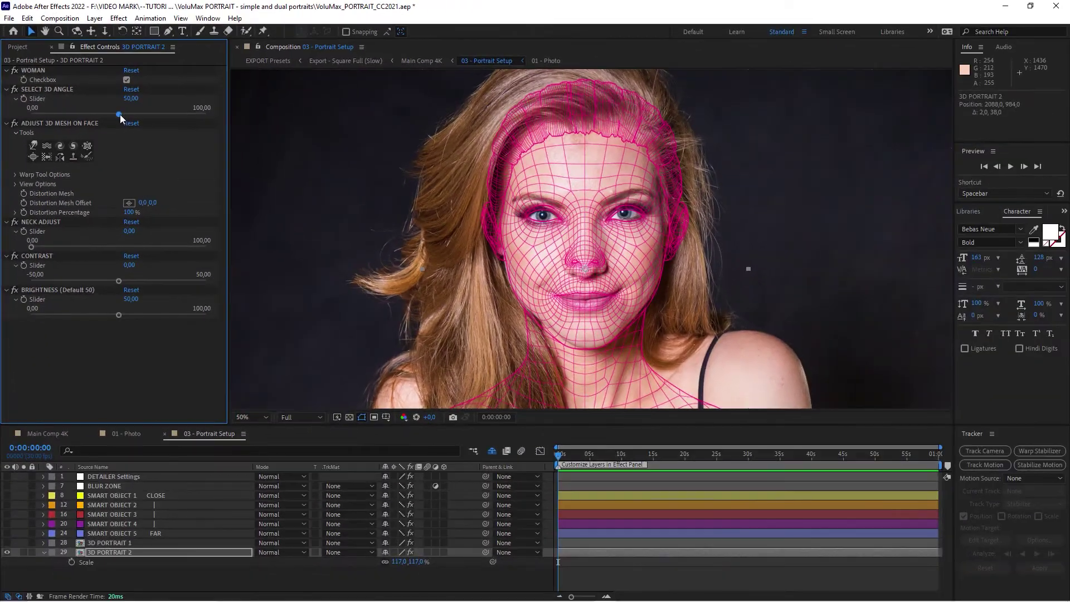
{"action": "mouse_move", "coordinate": [122, 115]}
{"action": "left_mouse_down"}
{"action": "mouse_move", "coordinate": [148, 114]}
{"action": "mouse_move", "coordinate": [120, 116]}
{"action": "left_mouse_up"}
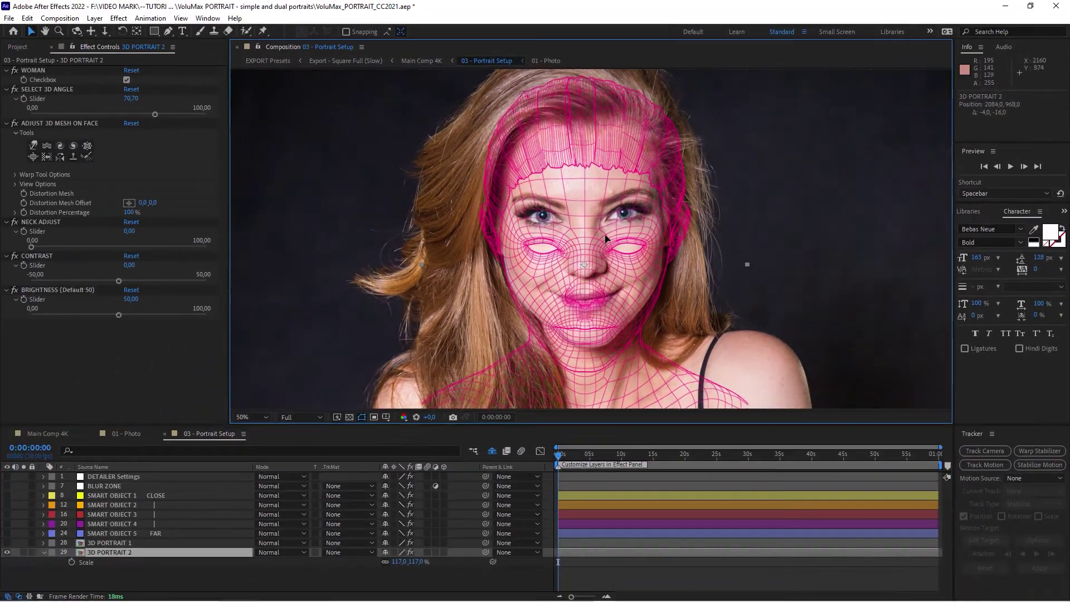
{"action": "left_click_drag", "start_coordinate": [607, 220], "coordinate": [608, 213]}
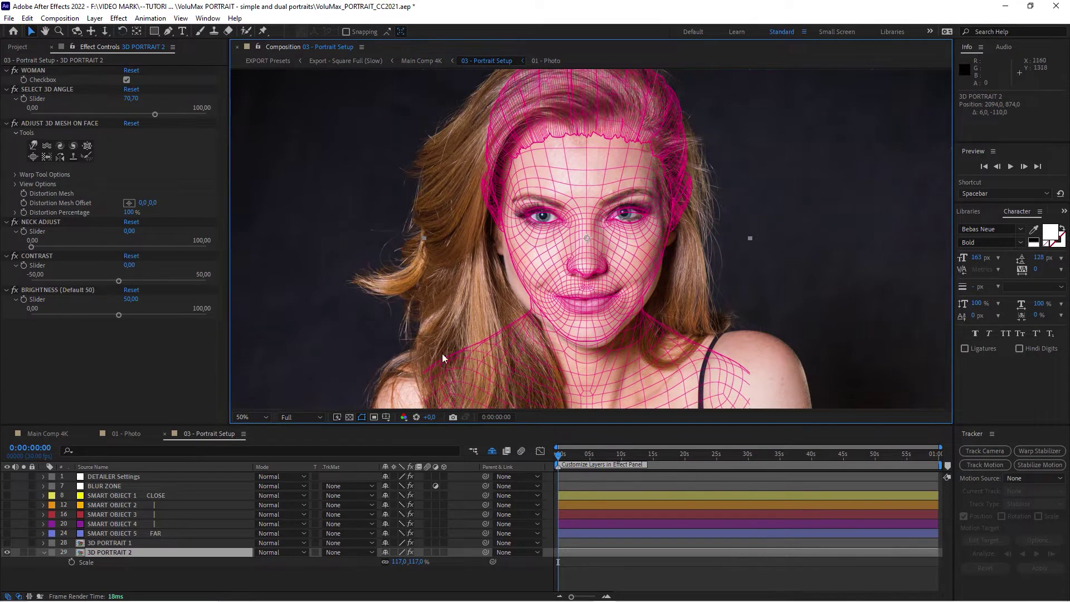
Rotate the pink face mesh to -1.6° and nudge it to about 2089, 866.
{"action": "left_click", "coordinate": [211, 552]}
{"action": "key", "text": "r"}
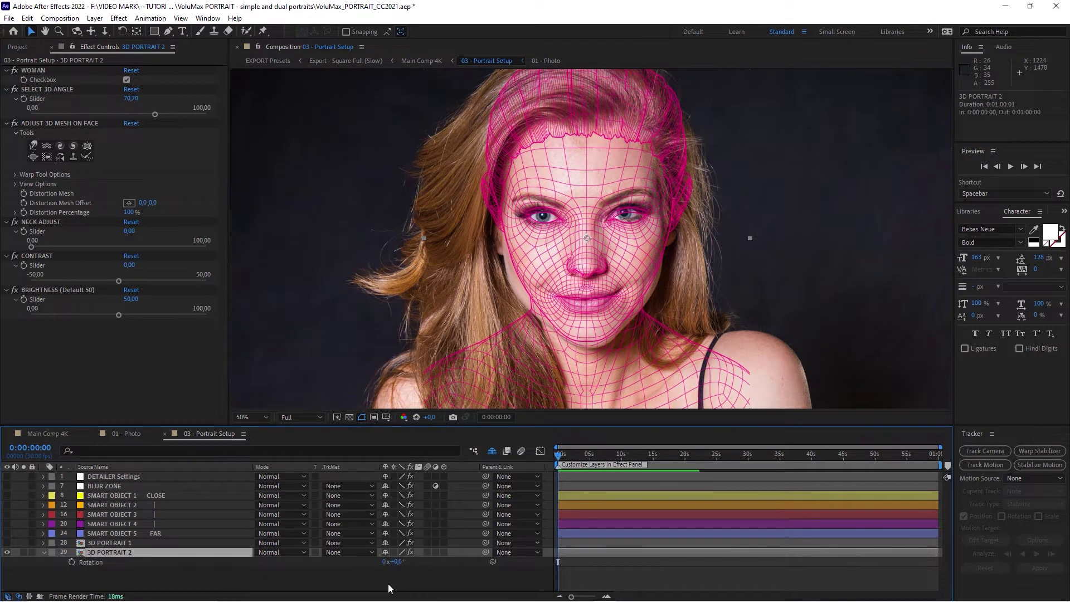
{"action": "left_click_drag", "start_coordinate": [402, 565], "coordinate": [424, 571]}
{"action": "key", "text": "period"}
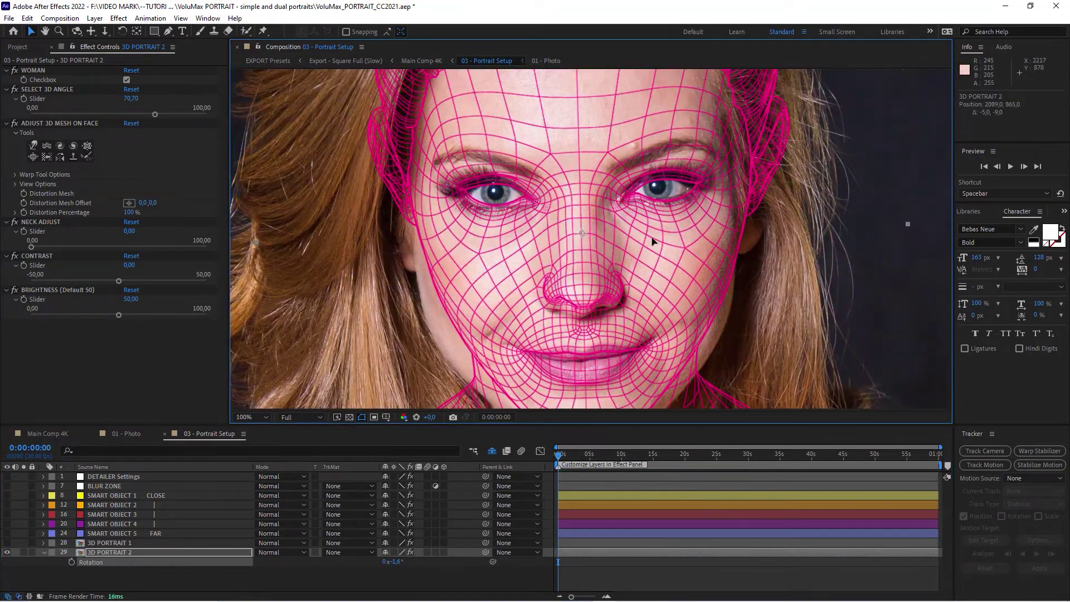
{"action": "left_click_drag", "start_coordinate": [652, 240], "coordinate": [651, 234]}
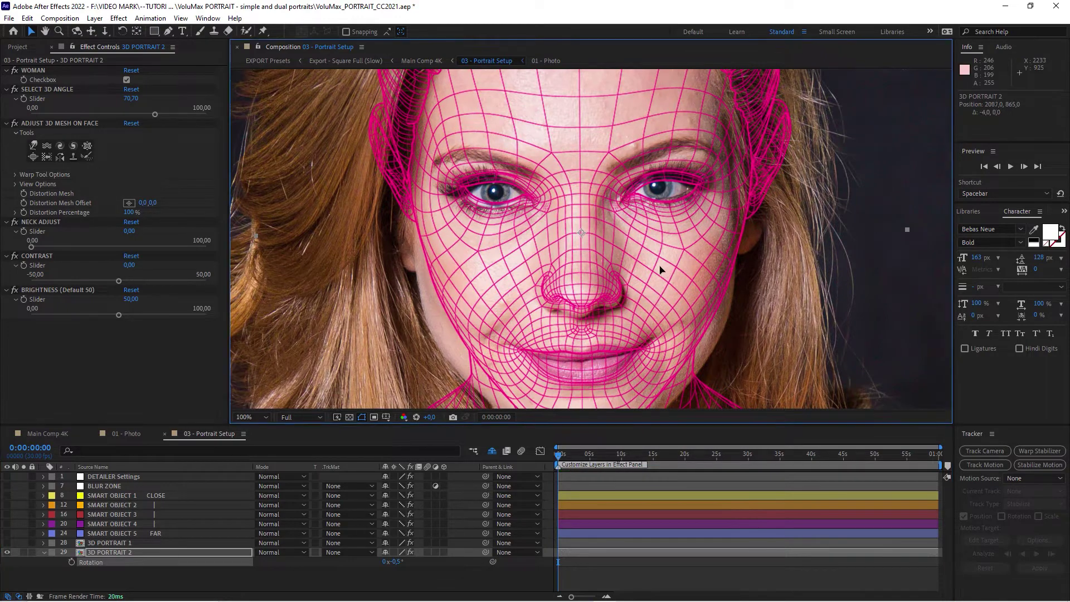
{"action": "left_click_drag", "start_coordinate": [660, 277], "coordinate": [658, 277]}
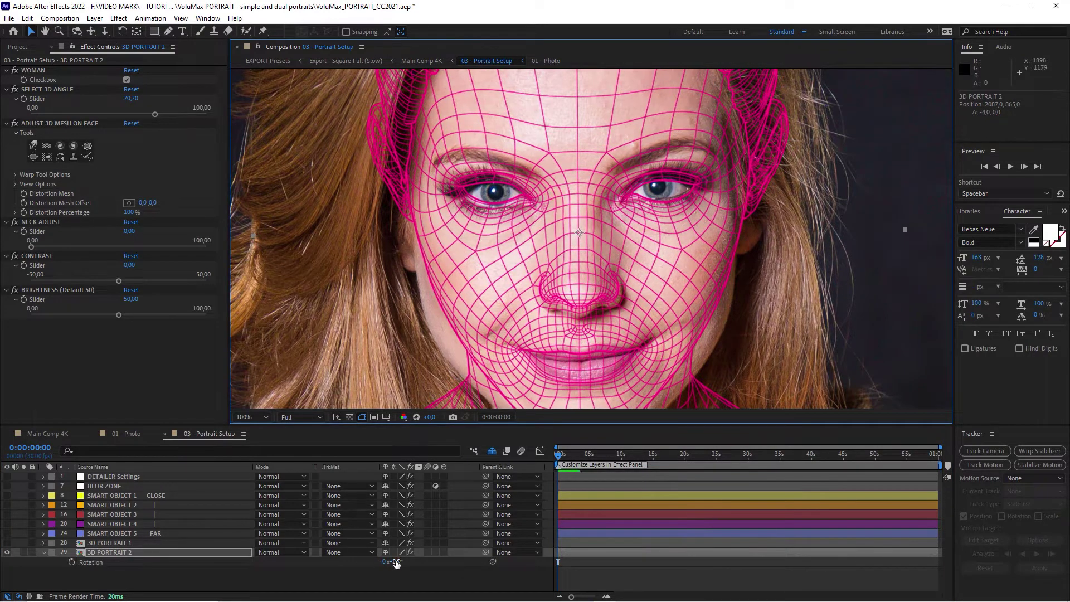
{"action": "left_click_drag", "start_coordinate": [395, 563], "coordinate": [392, 561]}
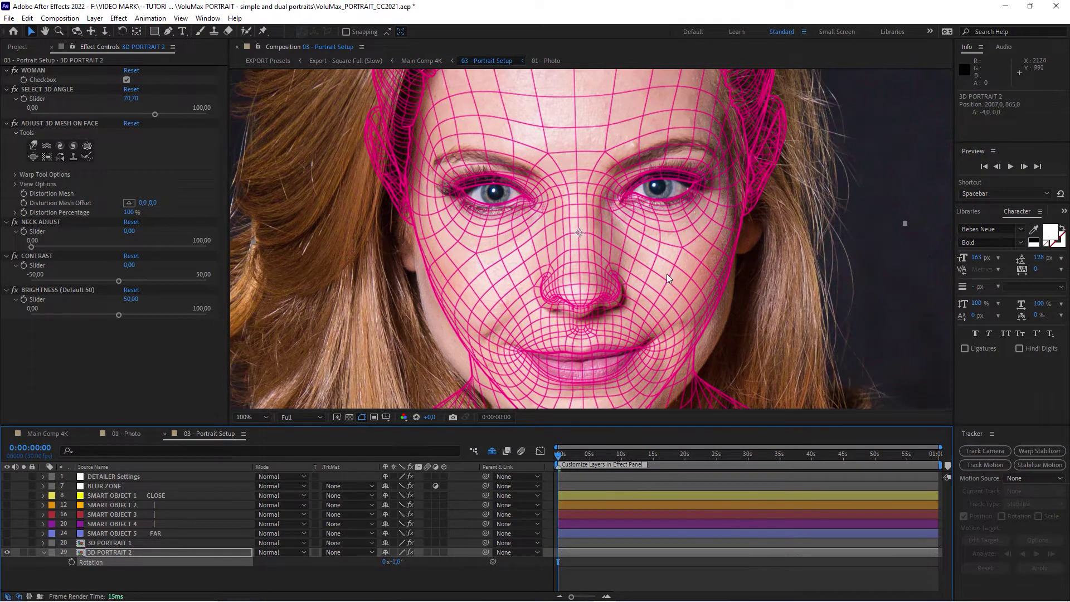
{"action": "left_click_drag", "start_coordinate": [666, 273], "coordinate": [670, 272]}
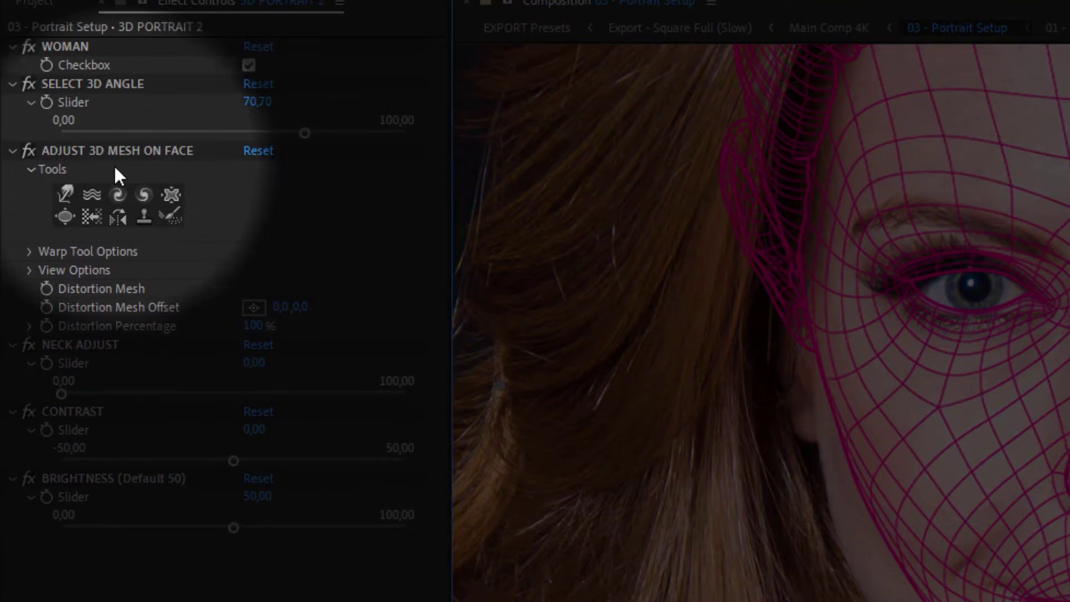
Set the forward warp brush to size 110 and pressure 70, then push the mesh over the left cheek.
{"action": "left_click", "coordinate": [65, 217]}
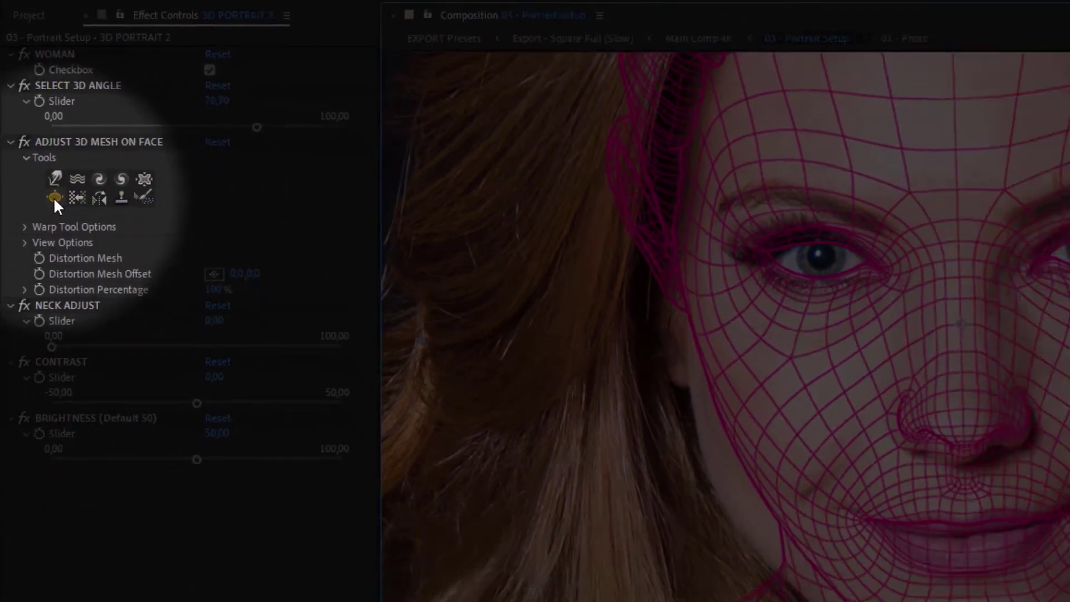
{"action": "left_click", "coordinate": [56, 183]}
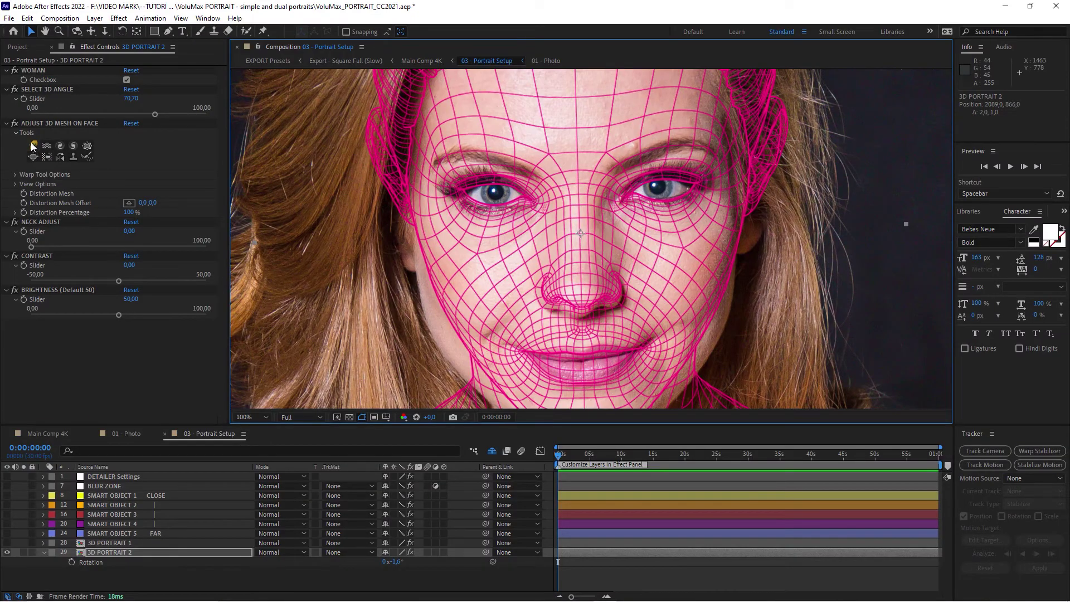
{"action": "left_click", "coordinate": [34, 147]}
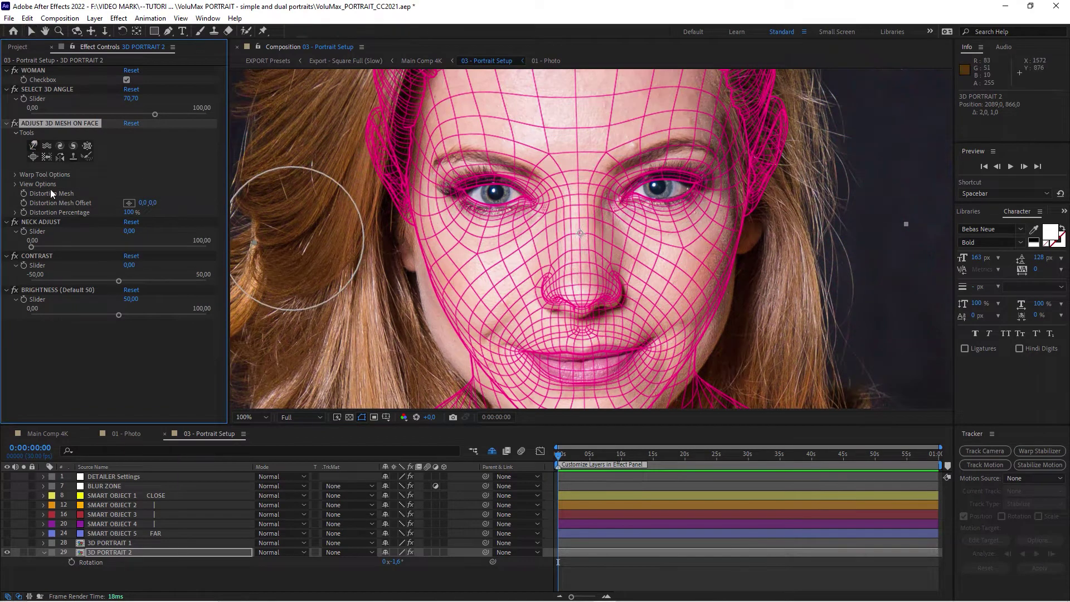
{"action": "left_click", "coordinate": [16, 175]}
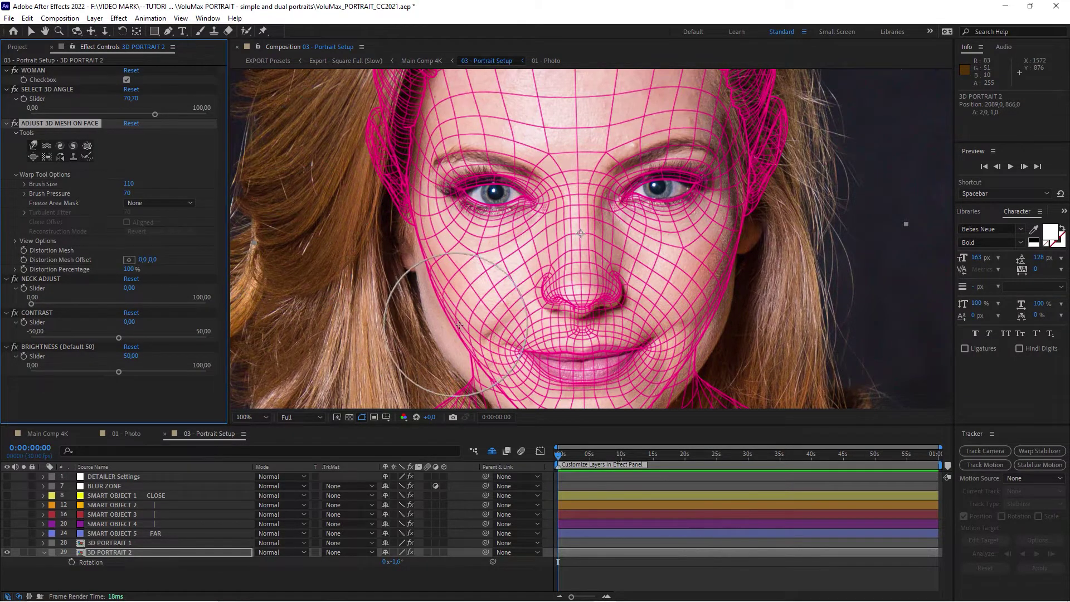
{"action": "mouse_move", "coordinate": [452, 323]}
{"action": "left_mouse_down"}
{"action": "mouse_move", "coordinate": [442, 287]}
{"action": "mouse_move", "coordinate": [436, 279]}
{"action": "mouse_move", "coordinate": [422, 292]}
{"action": "mouse_move", "coordinate": [422, 255]}
{"action": "mouse_move", "coordinate": [465, 353]}
{"action": "mouse_move", "coordinate": [455, 337]}
{"action": "mouse_move", "coordinate": [472, 373]}
{"action": "left_mouse_up"}
Push the pink mesh outward along the jaw, chin and right side of the neck.
{"action": "key", "text": "h"}
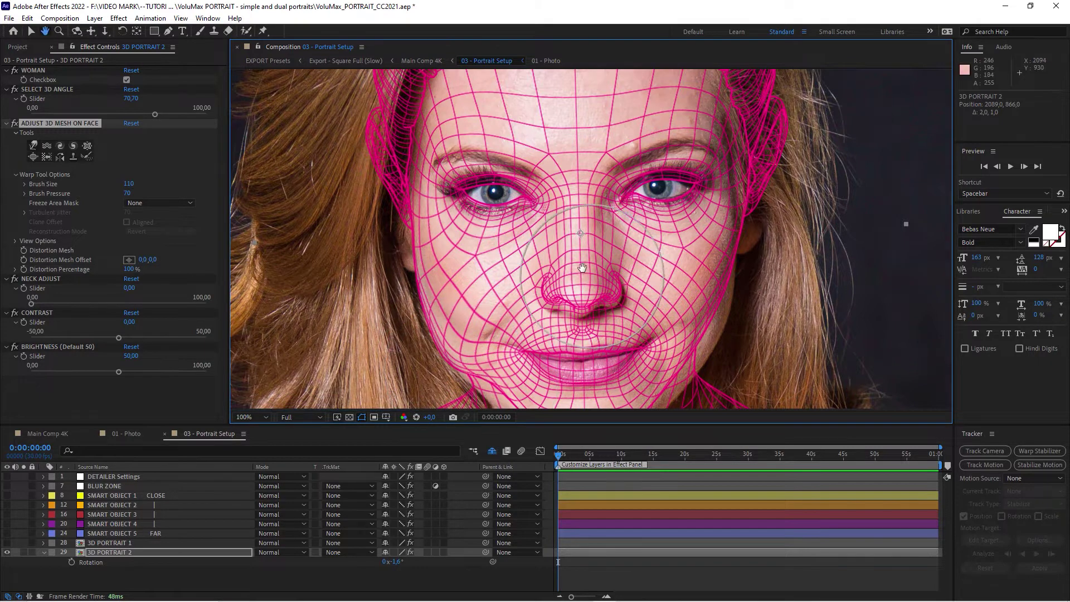
{"action": "left_click_drag", "start_coordinate": [533, 296], "coordinate": [536, 225]}
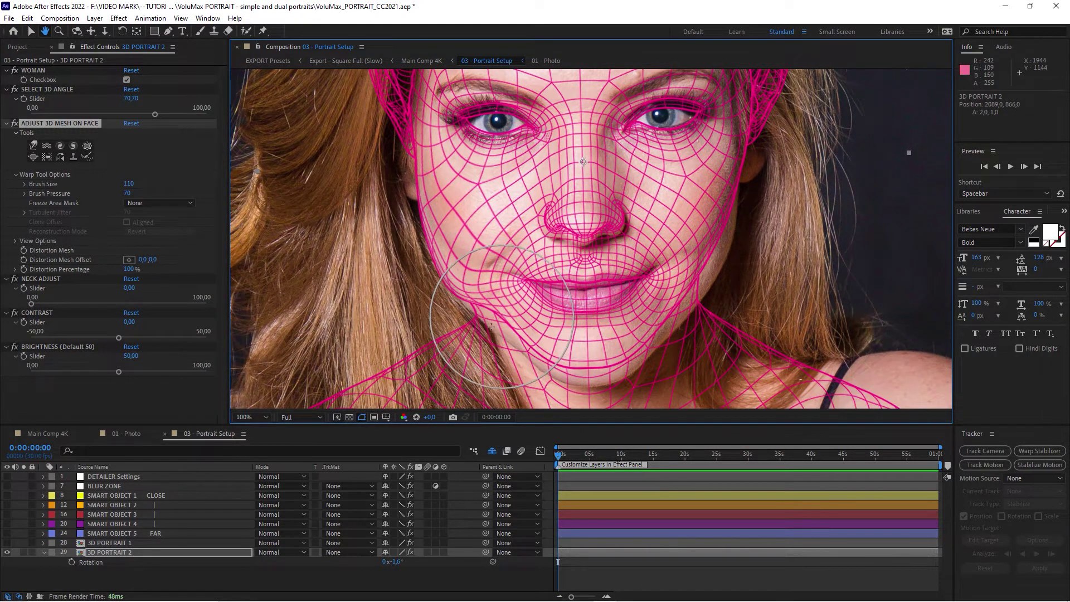
{"action": "mouse_move", "coordinate": [487, 332]}
{"action": "left_mouse_down"}
{"action": "mouse_move", "coordinate": [523, 361]}
{"action": "mouse_move", "coordinate": [520, 379]}
{"action": "mouse_move", "coordinate": [487, 350]}
{"action": "mouse_move", "coordinate": [598, 381]}
{"action": "mouse_move", "coordinate": [593, 371]}
{"action": "mouse_move", "coordinate": [604, 389]}
{"action": "mouse_move", "coordinate": [578, 377]}
{"action": "mouse_move", "coordinate": [665, 337]}
{"action": "left_mouse_up"}
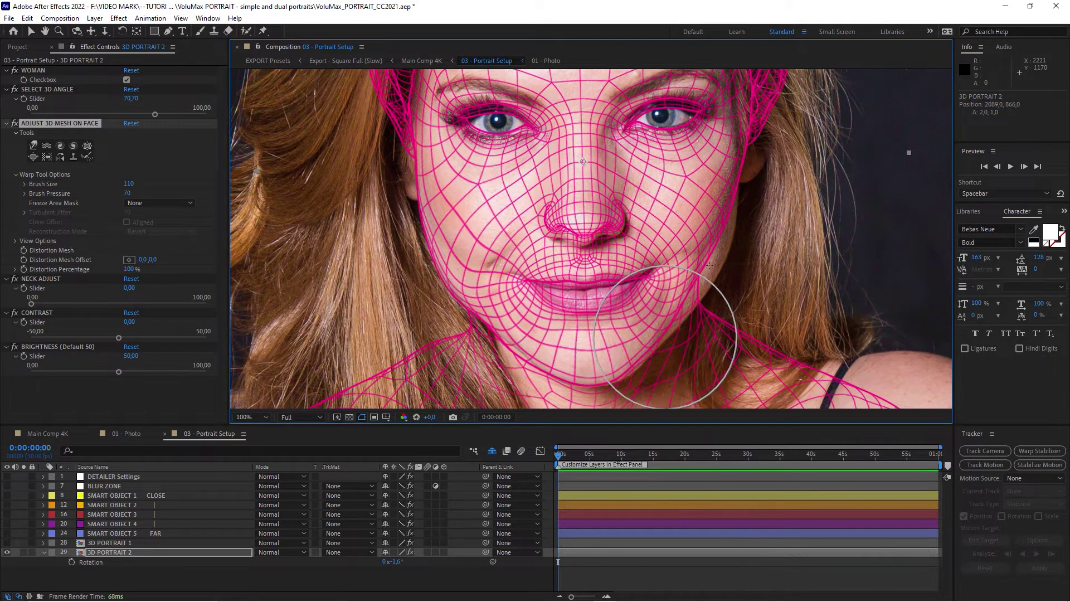
{"action": "mouse_move", "coordinate": [709, 265]}
{"action": "left_mouse_down"}
{"action": "mouse_move", "coordinate": [727, 226]}
{"action": "mouse_move", "coordinate": [735, 241]}
{"action": "mouse_move", "coordinate": [692, 334]}
{"action": "mouse_move", "coordinate": [637, 373]}
{"action": "mouse_move", "coordinate": [519, 350]}
{"action": "mouse_move", "coordinate": [484, 316]}
{"action": "mouse_move", "coordinate": [516, 291]}
{"action": "mouse_move", "coordinate": [621, 291]}
{"action": "left_mouse_up"}
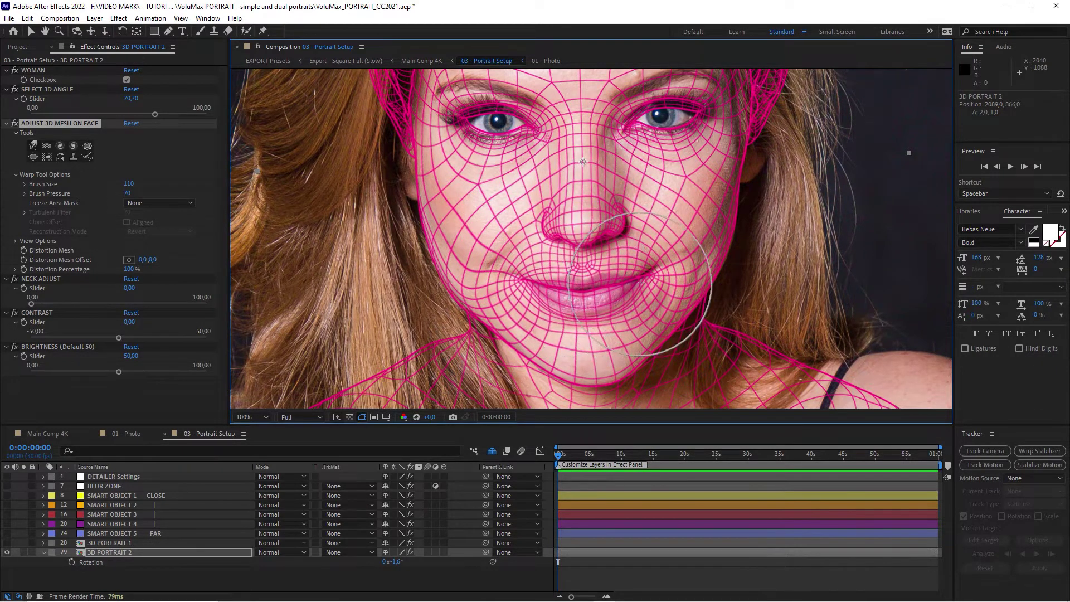
{"action": "left_click_drag", "start_coordinate": [753, 311], "coordinate": [748, 383]}
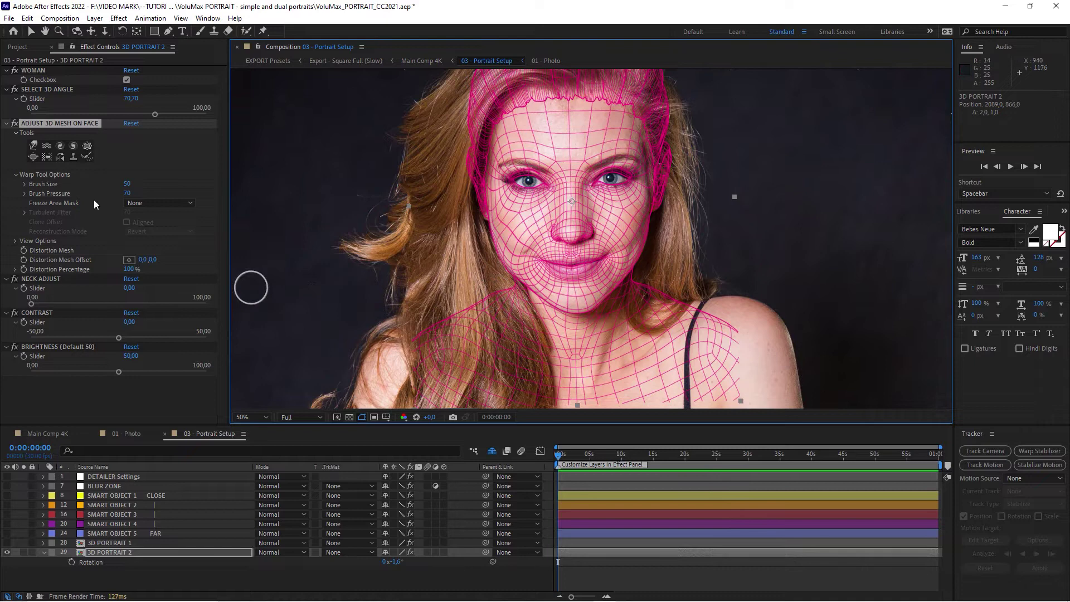
Drag the NECK ADJUST slider up to 95.54.
{"action": "left_click", "coordinate": [72, 280]}
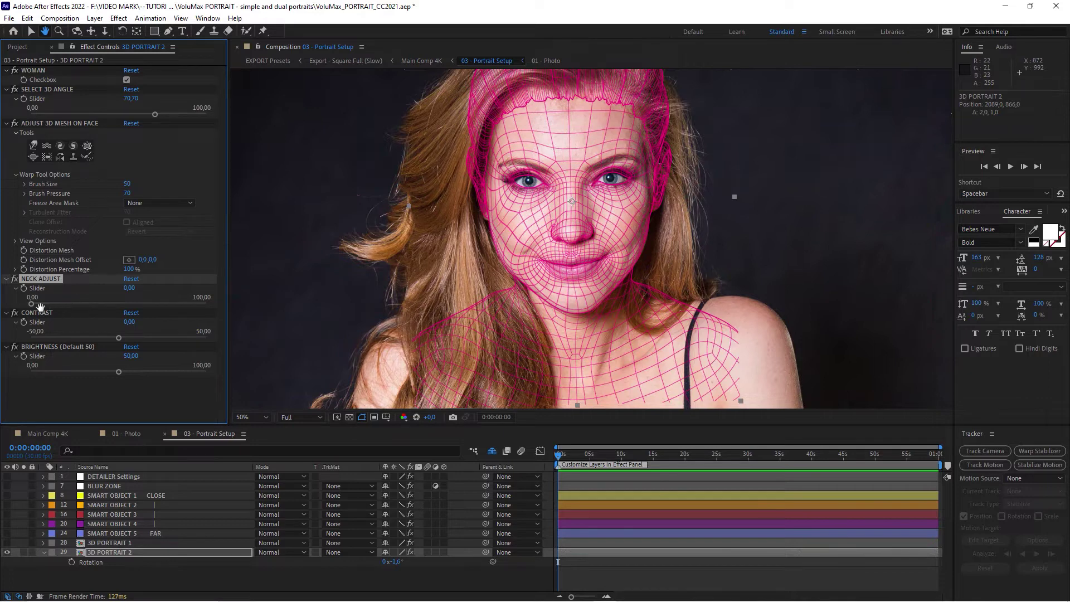
{"action": "left_click", "coordinate": [31, 33]}
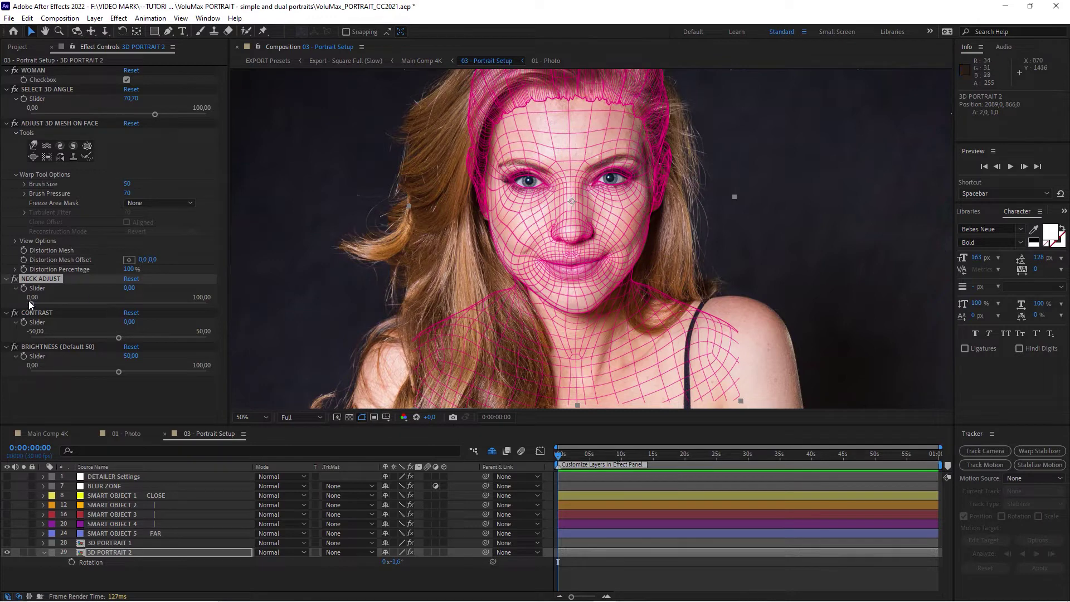
{"action": "left_click_drag", "start_coordinate": [35, 301], "coordinate": [198, 303]}
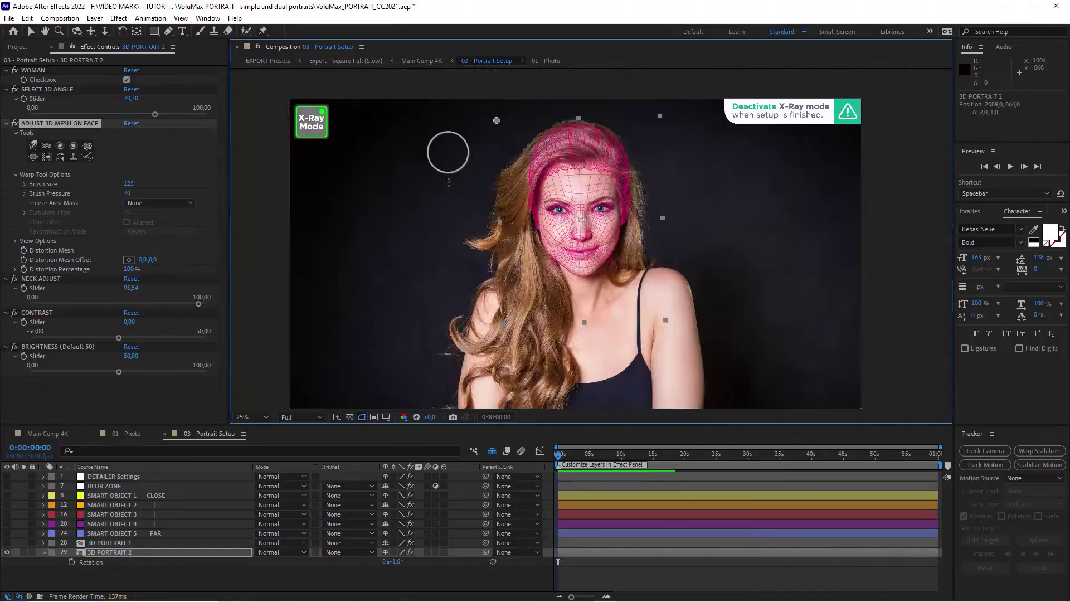
Uncheck ACTIVATE Wire Mode on the X-Ray Mode button layer to show the white depth head.
{"action": "key", "text": "v"}
{"action": "left_click", "coordinate": [322, 126]}
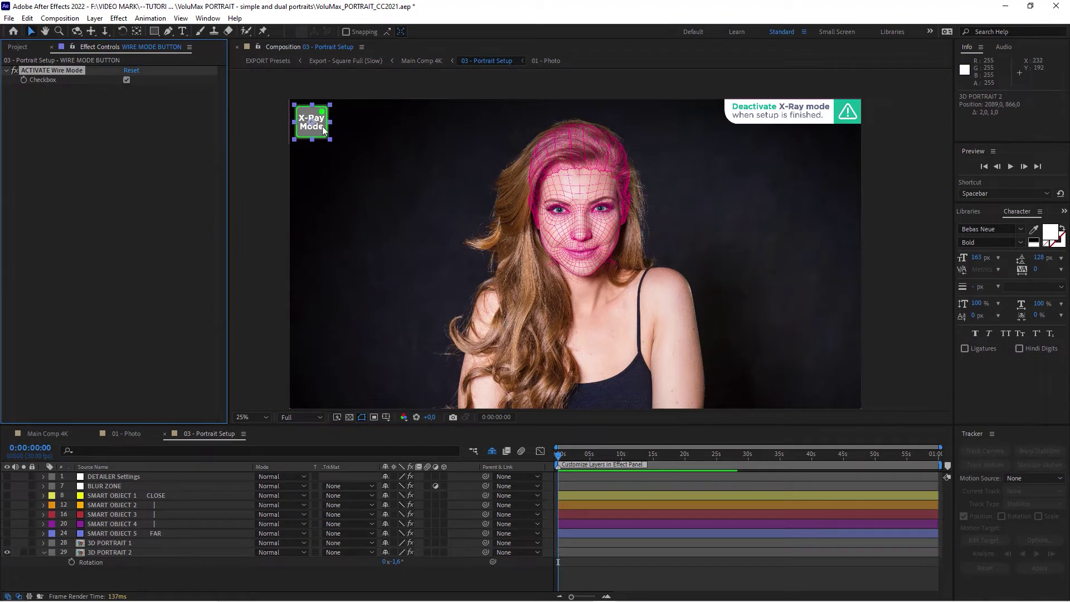
{"action": "left_click", "coordinate": [126, 80]}
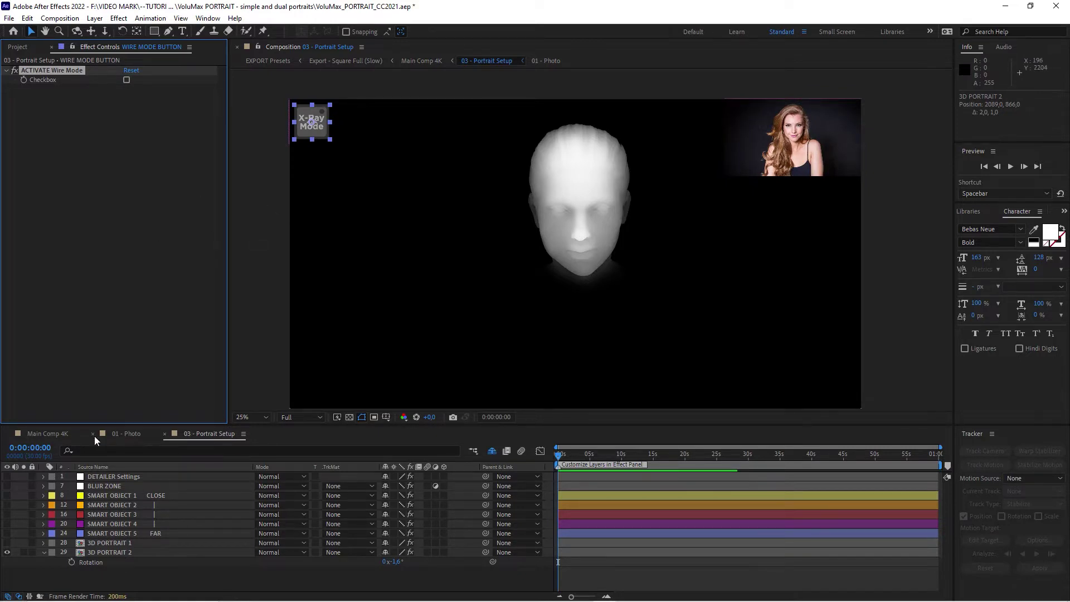
In Main Comp 4K, drag the VOLUMAX CONTROLLER from the mouth toward the right shoulder.
{"action": "left_click", "coordinate": [49, 434]}
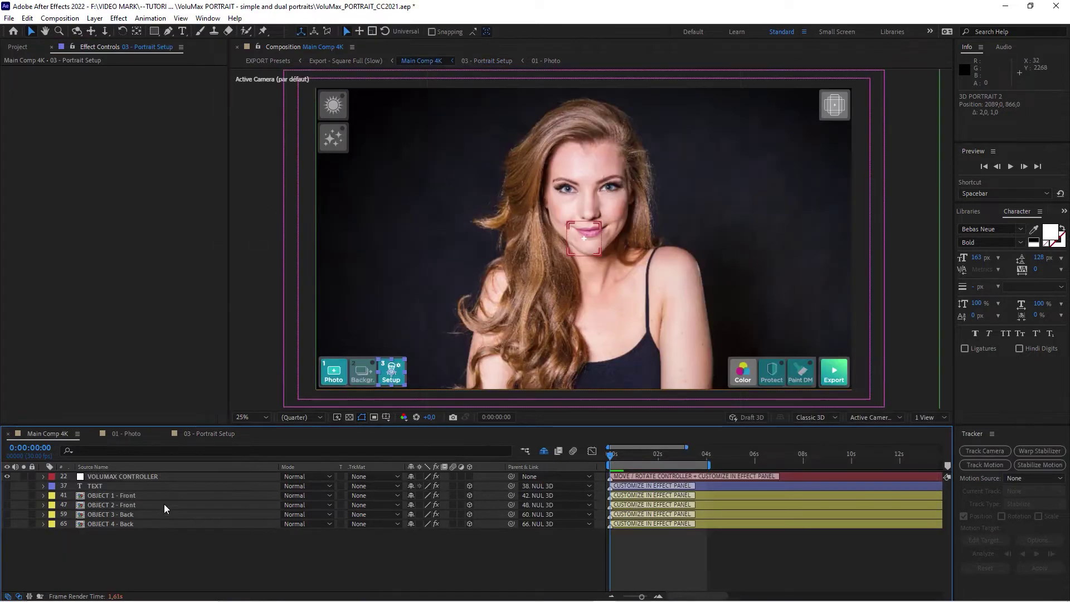
{"action": "left_click", "coordinate": [126, 478]}
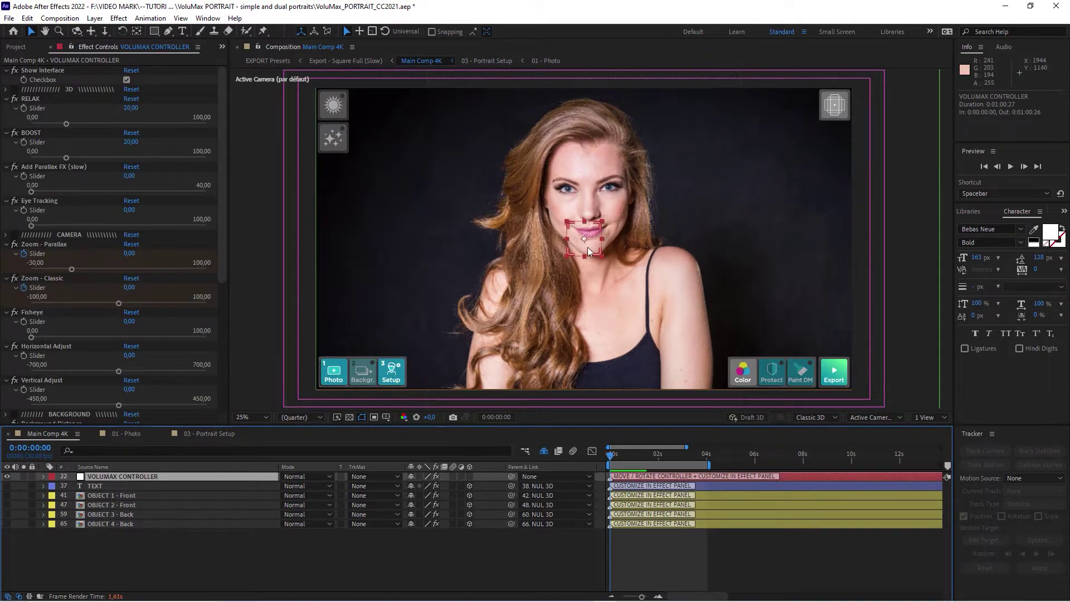
{"action": "left_click_drag", "start_coordinate": [587, 247], "coordinate": [646, 260]}
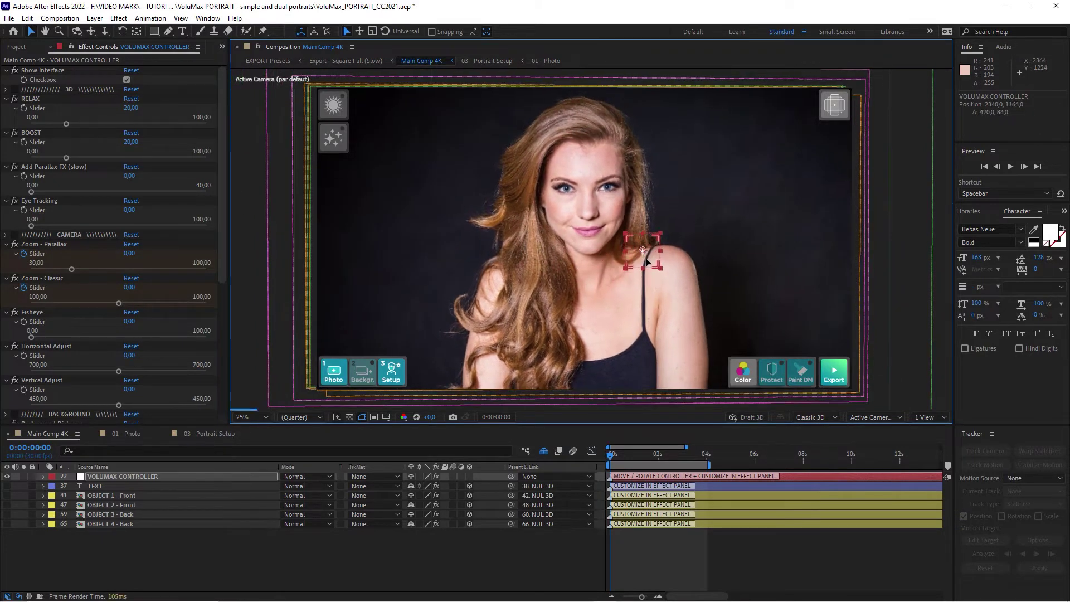
Activate 3D Particles, then drag the controller up-right and onto the forehead to test parallax.
{"action": "left_click", "coordinate": [339, 145]}
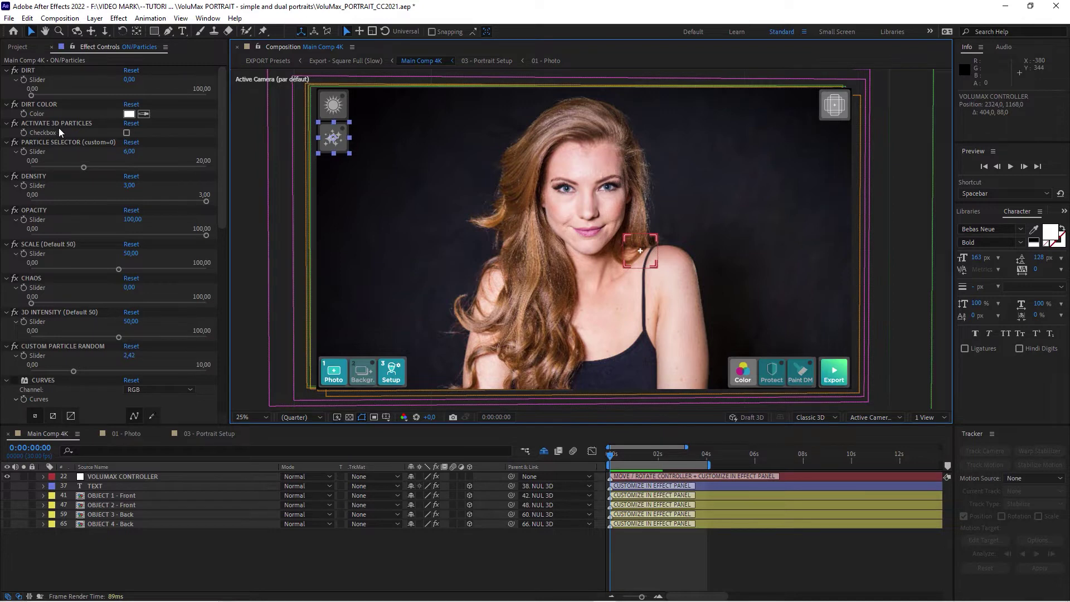
{"action": "left_click", "coordinate": [127, 134]}
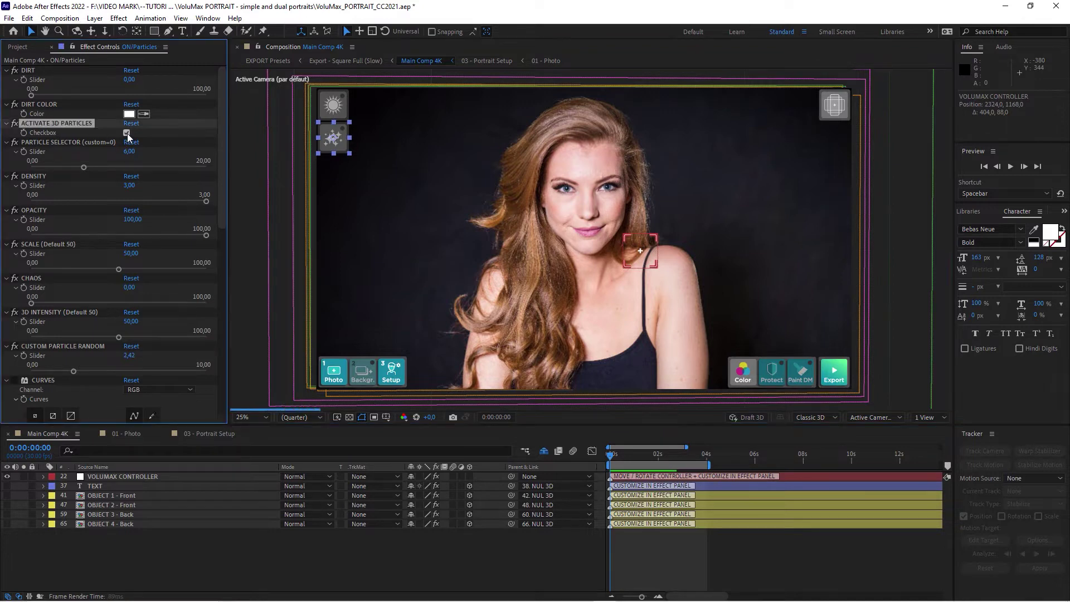
{"action": "left_click_drag", "start_coordinate": [643, 263], "coordinate": [669, 243]}
{"action": "left_click_drag", "start_coordinate": [652, 198], "coordinate": [627, 259]}
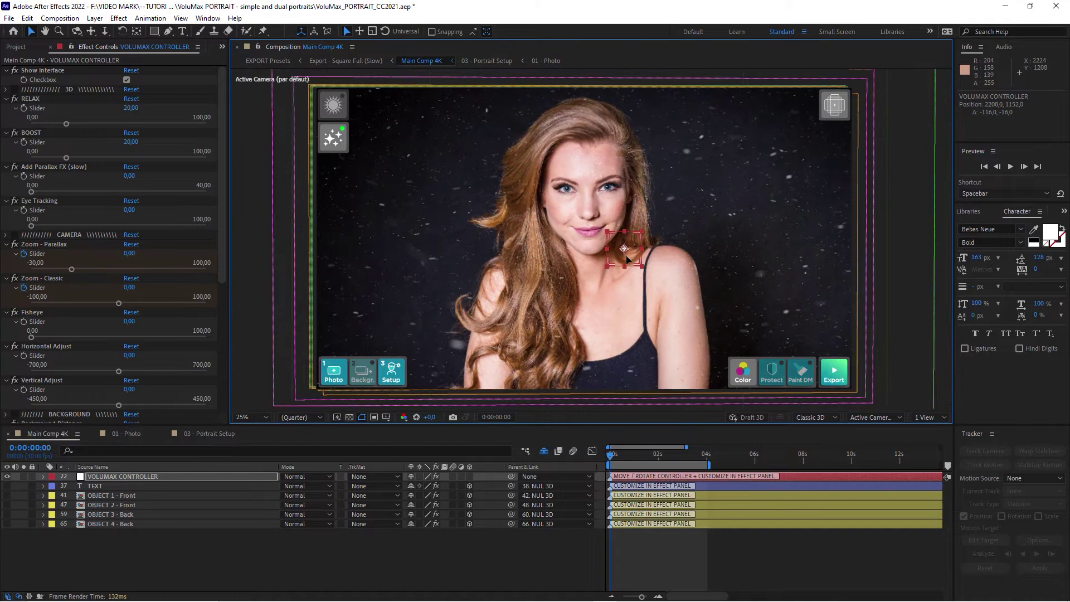
{"action": "left_click_drag", "start_coordinate": [224, 147], "coordinate": [222, 105]}
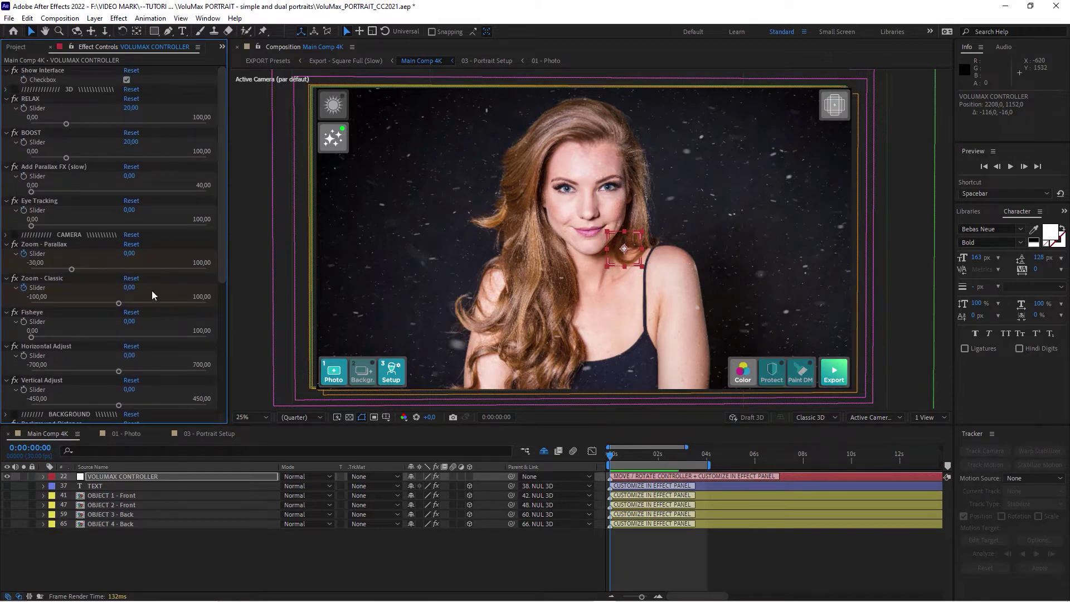
{"action": "left_click", "coordinate": [333, 136]}
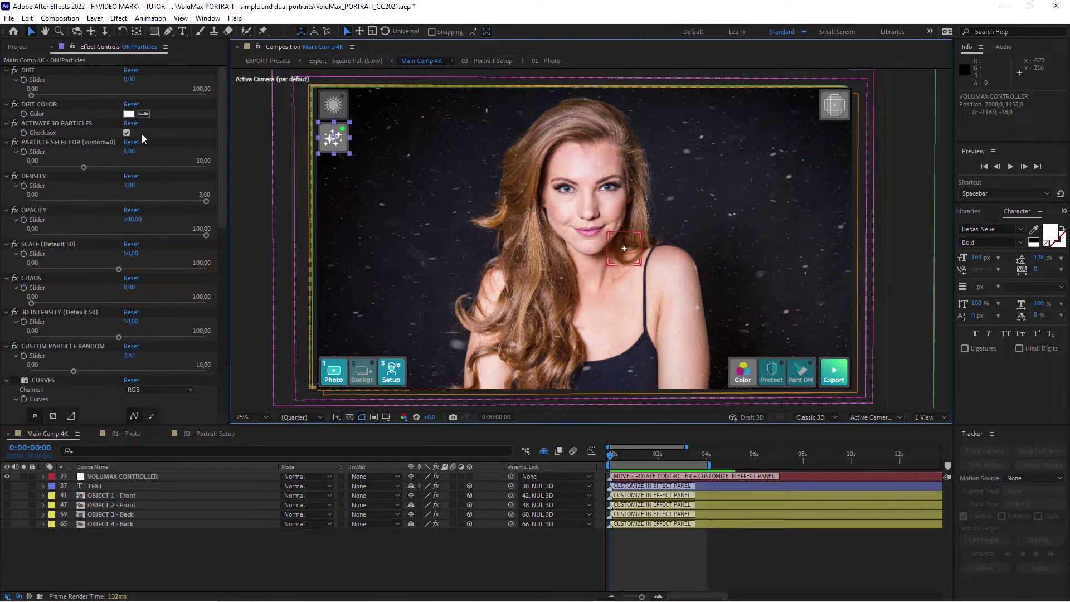
Turn 3D particles off, then test the VOLUMAX CONTROLLER's Zoom - Classic and reset it to 0.
{"action": "left_click", "coordinate": [126, 134]}
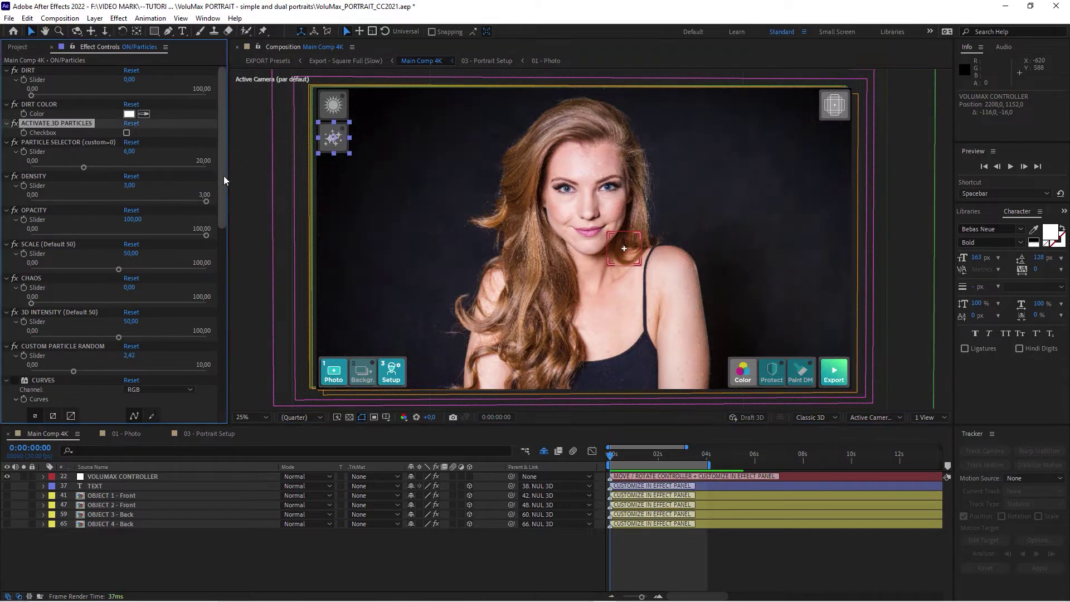
{"action": "left_click_drag", "start_coordinate": [222, 175], "coordinate": [230, 197]}
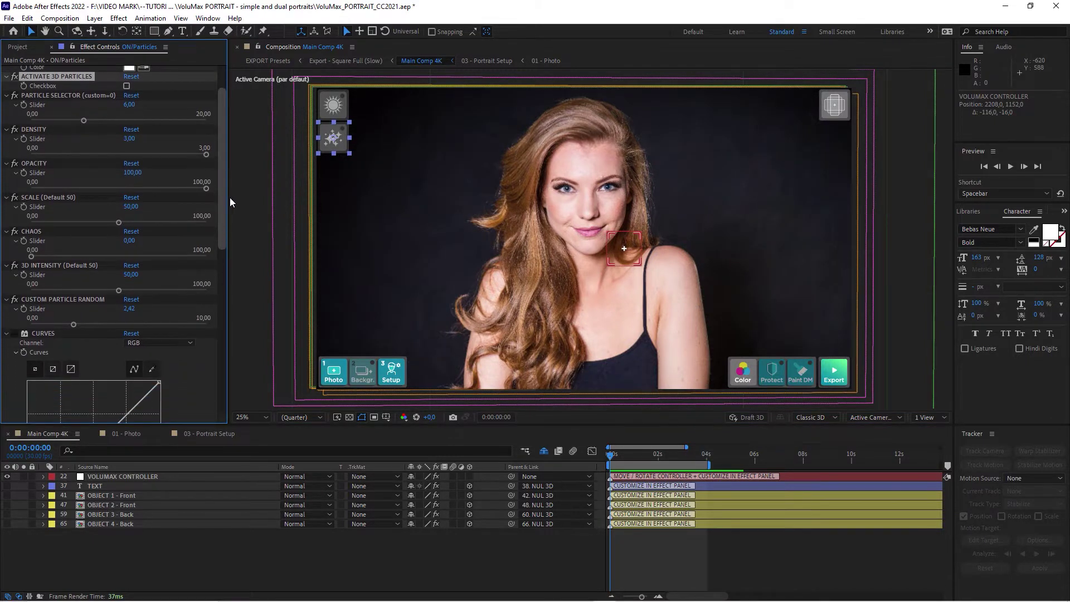
{"action": "left_click", "coordinate": [238, 166]}
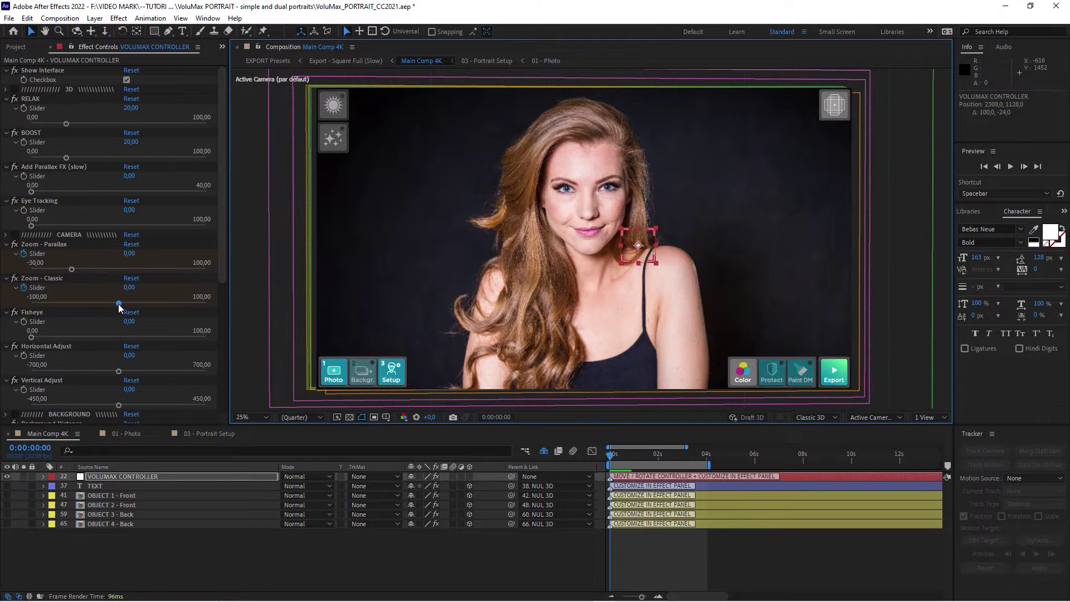
{"action": "mouse_move", "coordinate": [128, 306]}
{"action": "left_mouse_down"}
{"action": "mouse_move", "coordinate": [160, 307]}
{"action": "mouse_move", "coordinate": [134, 309]}
{"action": "left_mouse_up"}
{"action": "left_click", "coordinate": [131, 278]}
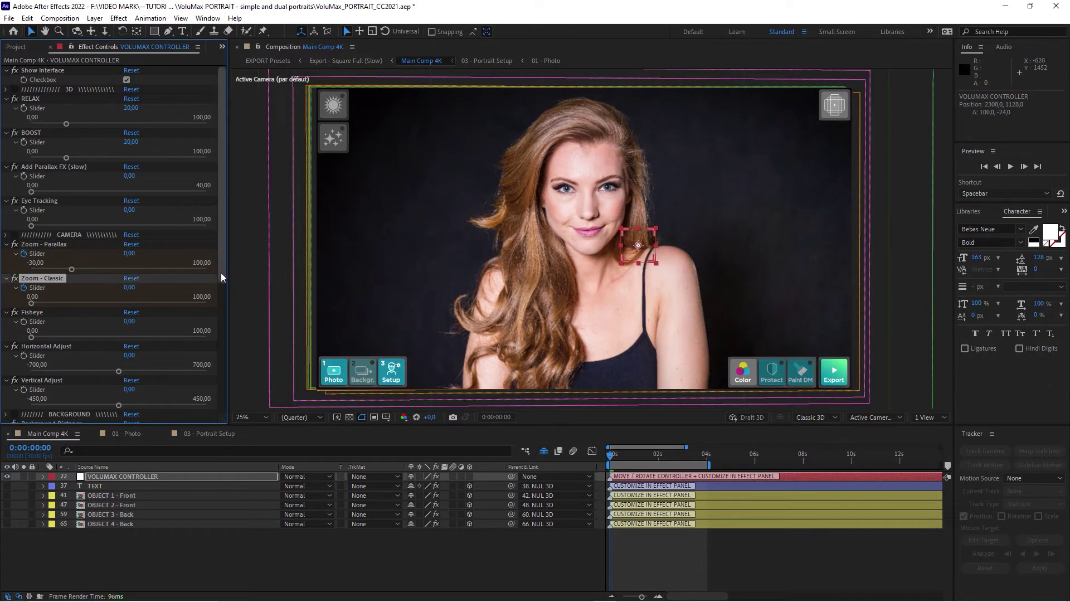
{"action": "left_click_drag", "start_coordinate": [221, 272], "coordinate": [232, 389]}
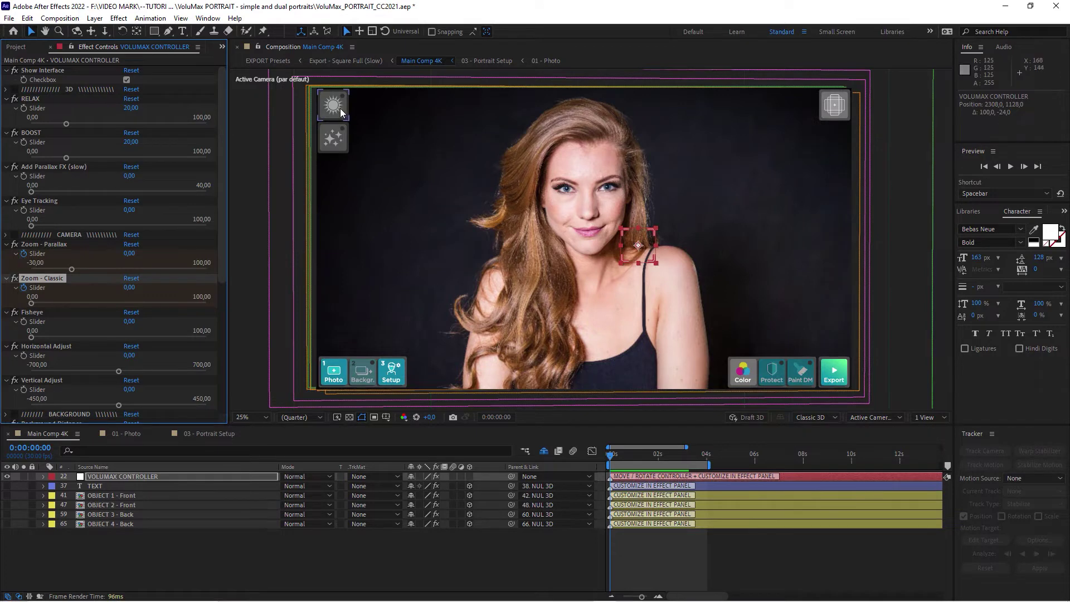
Raise FLARES LEFT - OPACITY to about 50.
{"action": "left_click", "coordinate": [337, 111]}
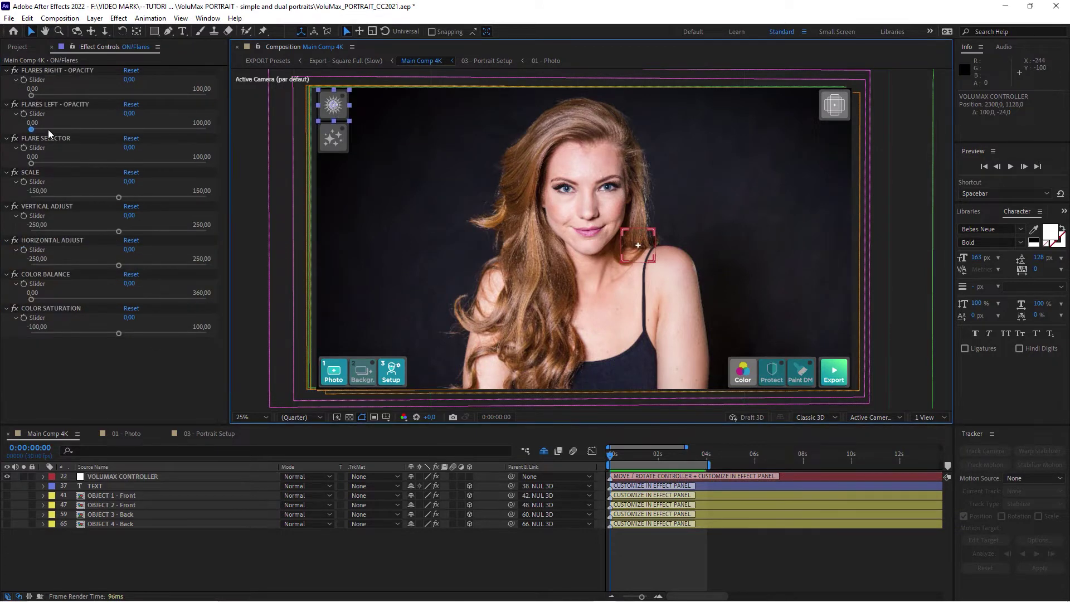
{"action": "left_click_drag", "start_coordinate": [39, 130], "coordinate": [54, 131]}
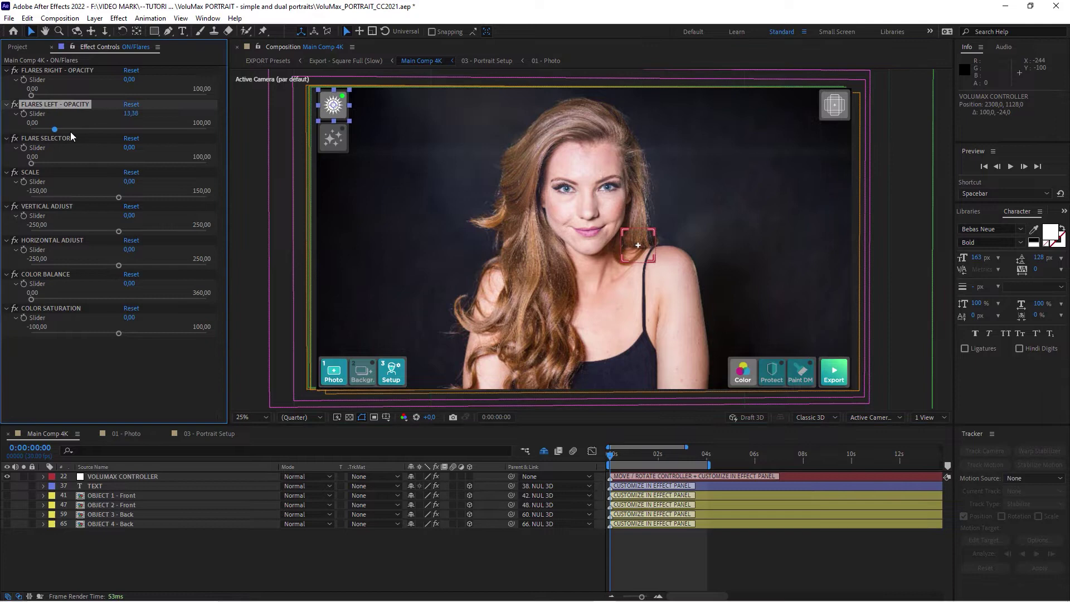
{"action": "left_click_drag", "start_coordinate": [104, 131], "coordinate": [115, 131]}
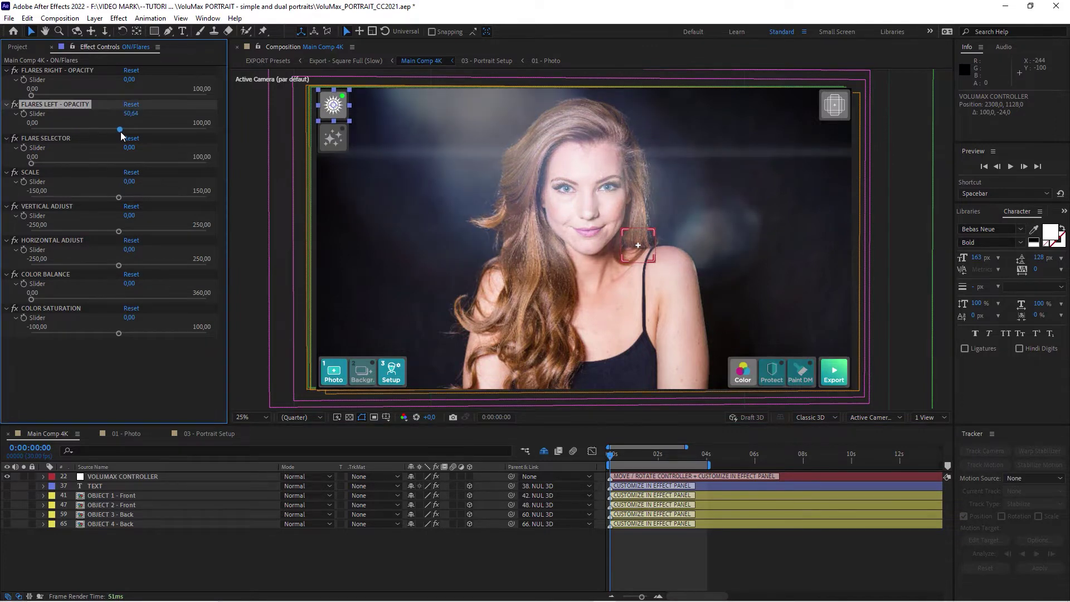
Drag the VOLUMAX CONTROLLER up, then down-right, then onto the forehead to test parallax.
{"action": "left_click", "coordinate": [627, 260]}
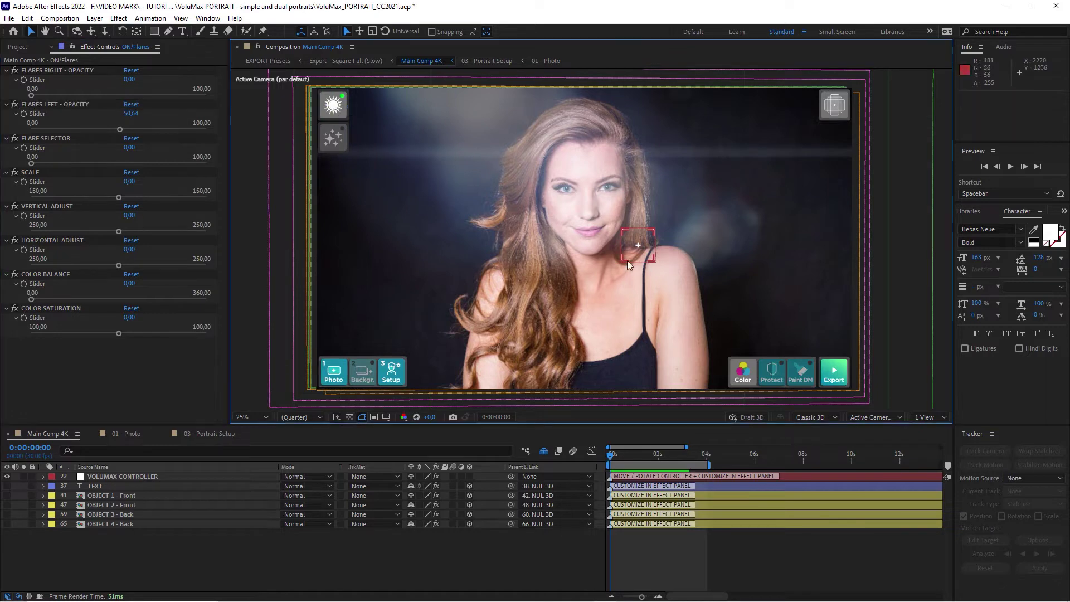
{"action": "left_click_drag", "start_coordinate": [640, 256], "coordinate": [487, 149]}
{"action": "left_click_drag", "start_coordinate": [480, 202], "coordinate": [463, 217]}
{"action": "left_click_drag", "start_coordinate": [501, 292], "coordinate": [551, 166]}
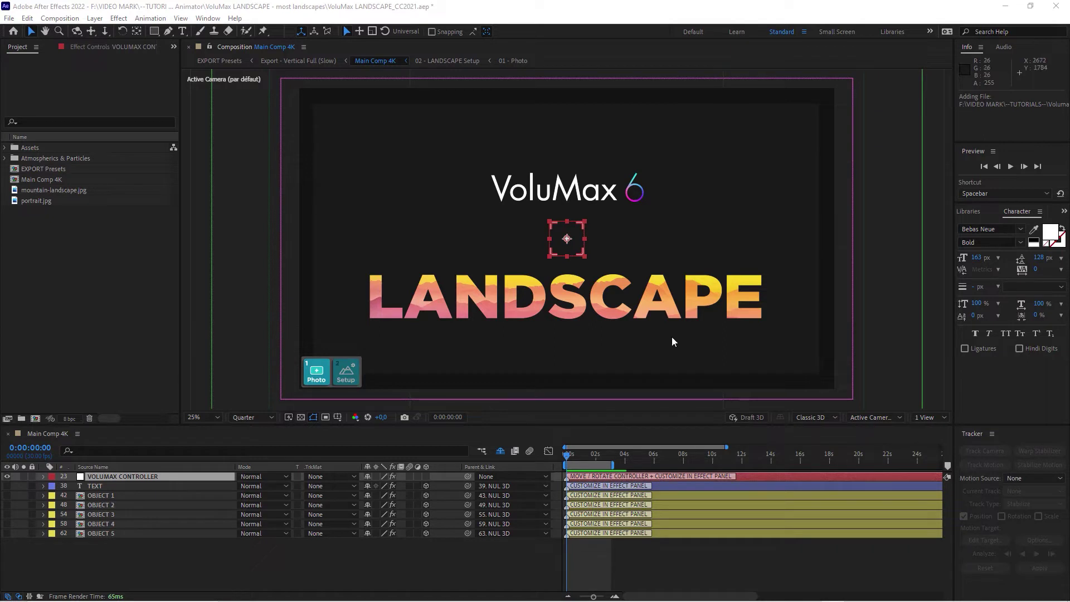
Add mountain-landscape.jpg to the 01 - Photo comp, scale it down to about 79%, and return to Main Comp 4K.
{"action": "left_click", "coordinate": [56, 294]}
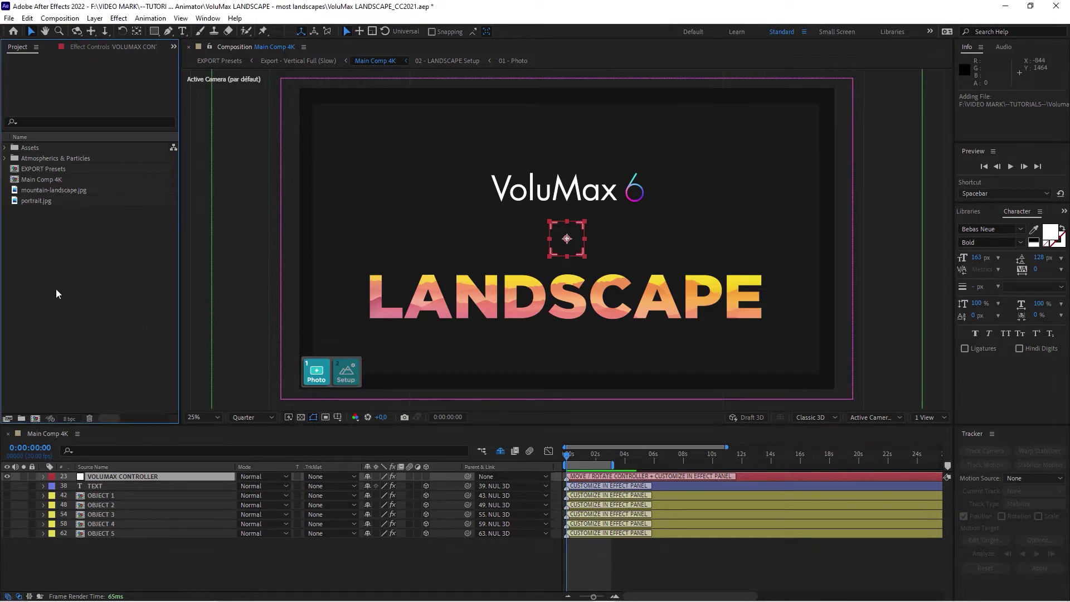
{"action": "left_click", "coordinate": [53, 193]}
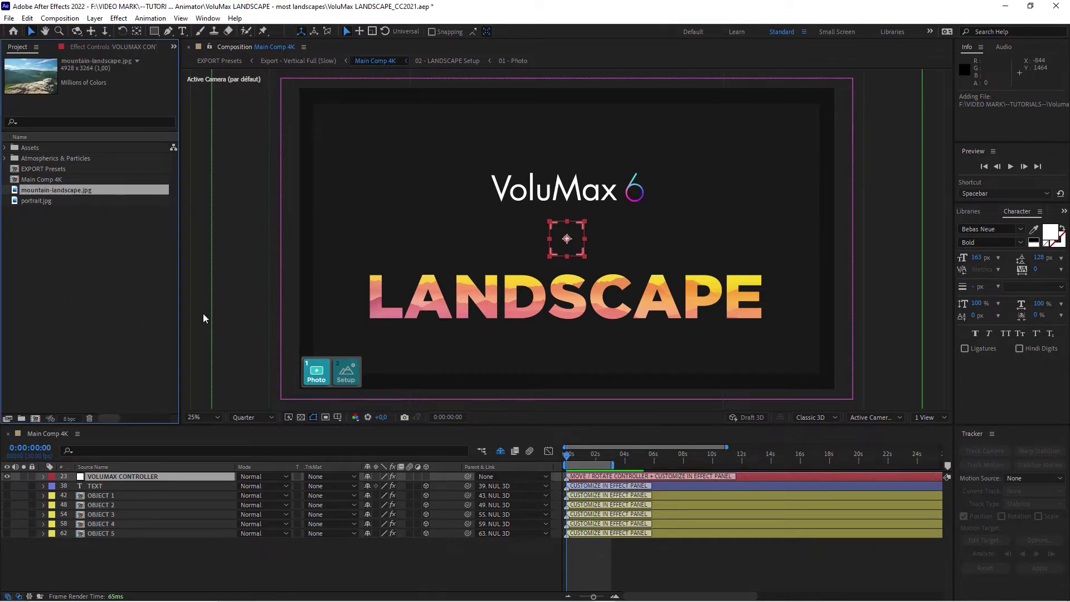
{"action": "double_click", "coordinate": [320, 377]}
{"action": "left_click_drag", "start_coordinate": [58, 190], "coordinate": [234, 546]}
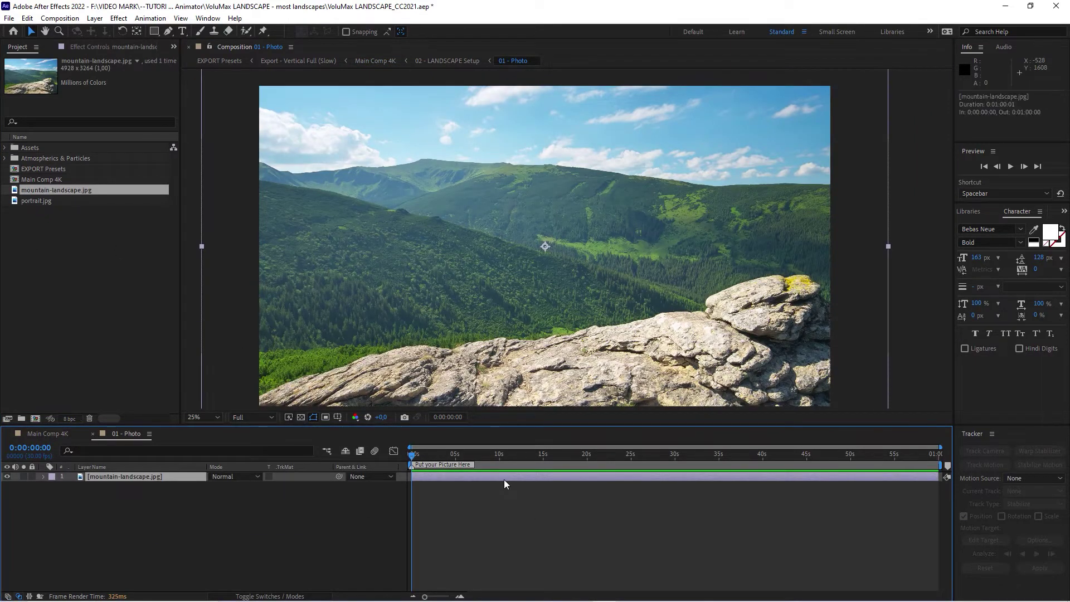
{"action": "key", "text": "s"}
{"action": "left_click_drag", "start_coordinate": [229, 489], "coordinate": [222, 487]}
{"action": "left_click", "coordinate": [52, 432]}
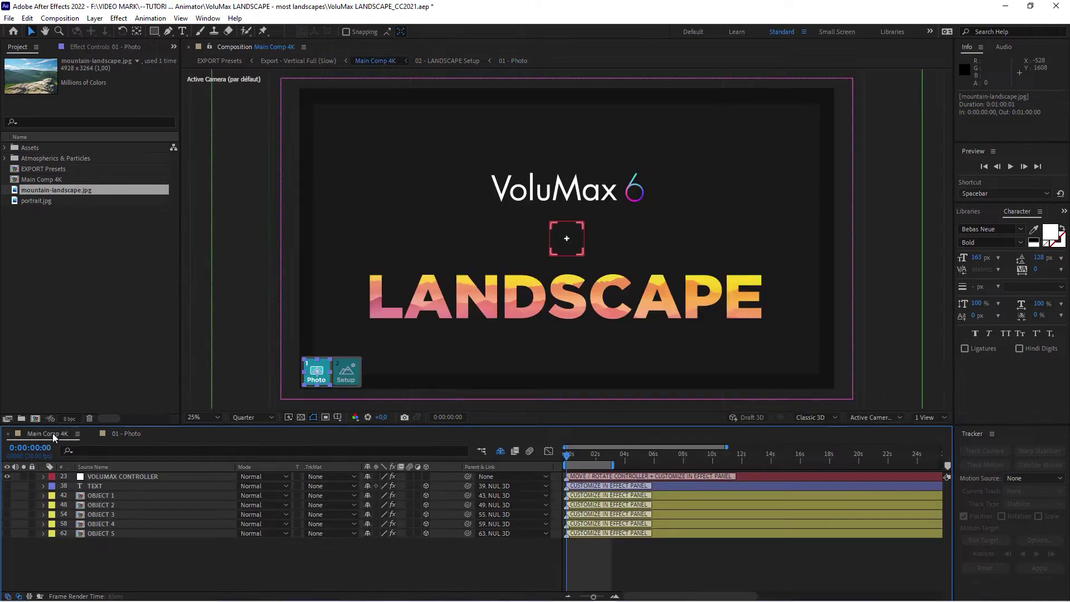
Open 02 - LANDSCAPE Setup, fit it in view, and open the MASK DRAWING comp.
{"action": "double_click", "coordinate": [350, 373]}
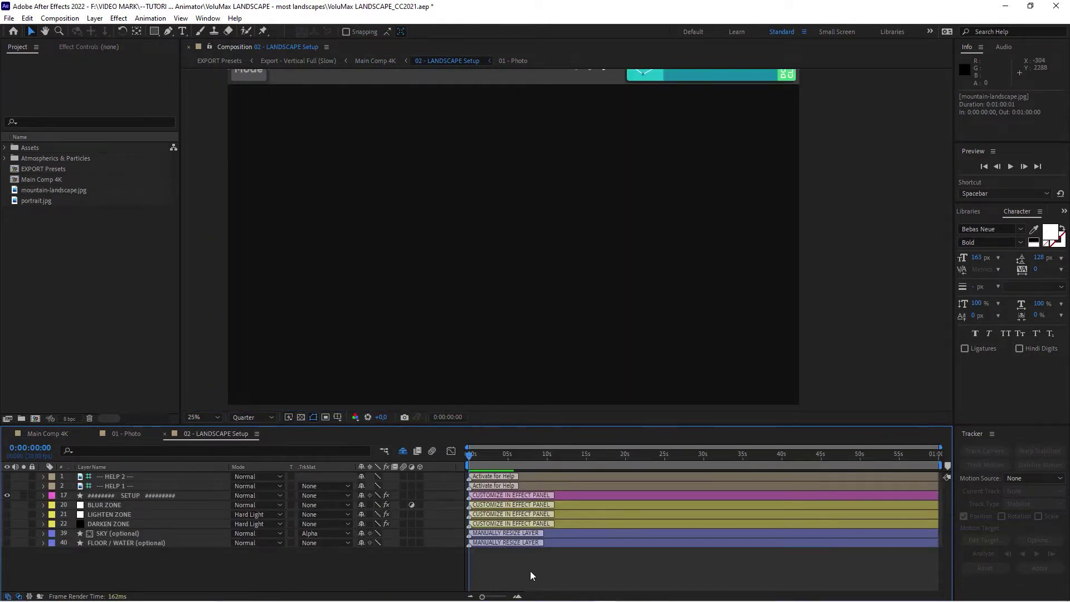
{"action": "left_click", "coordinate": [842, 78]}
{"action": "key", "text": "shift+slash"}
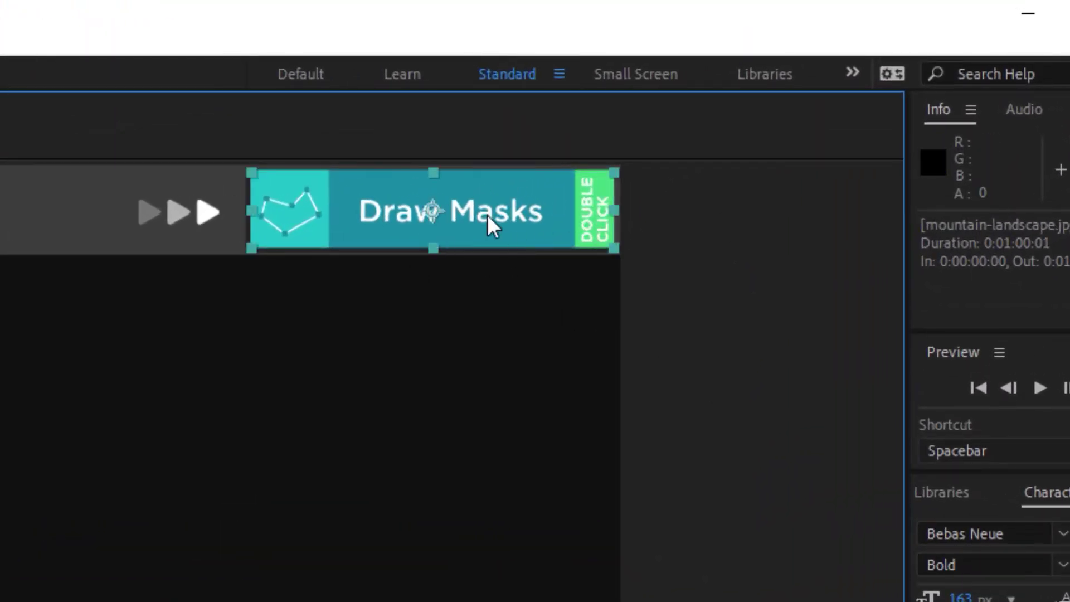
{"action": "double_click", "coordinate": [489, 218]}
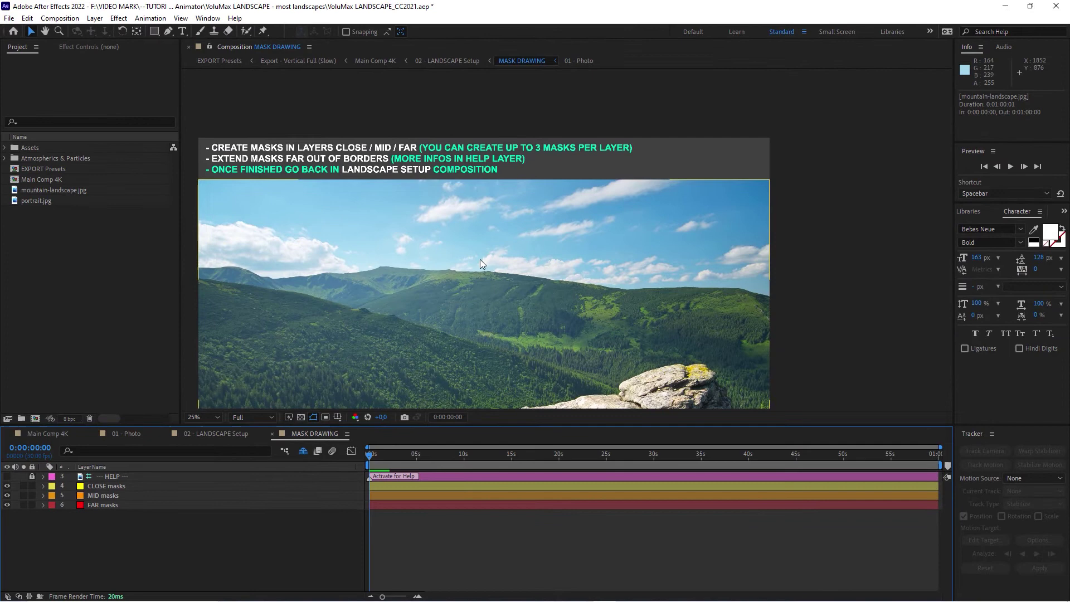
Fit the MASK DRAWING comp in view and select the CLOSE masks layer.
{"action": "left_click_drag", "start_coordinate": [393, 277], "coordinate": [459, 196]}
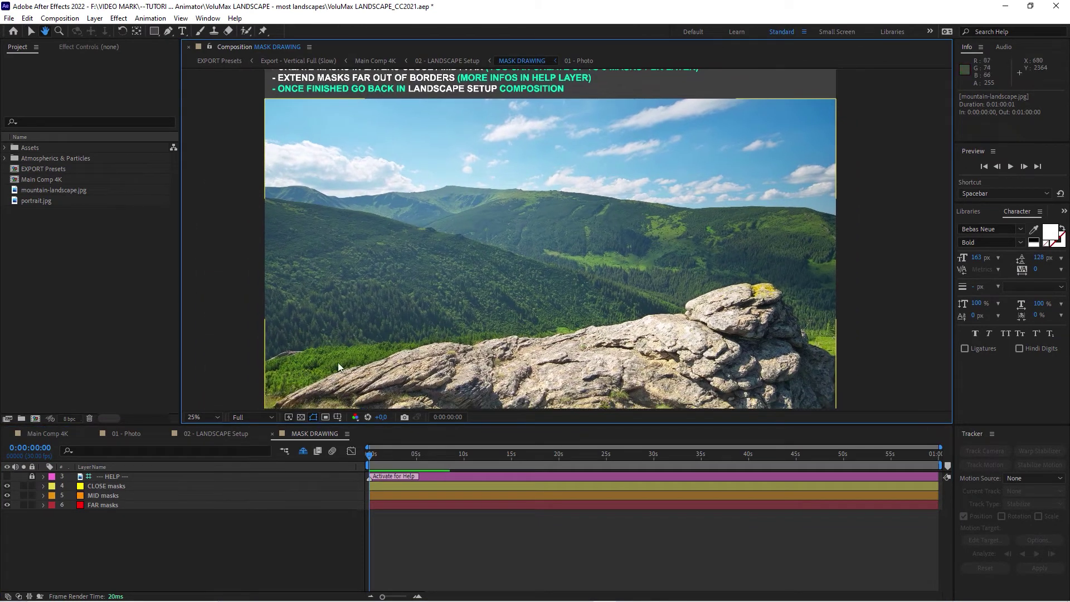
{"action": "left_click", "coordinate": [209, 417]}
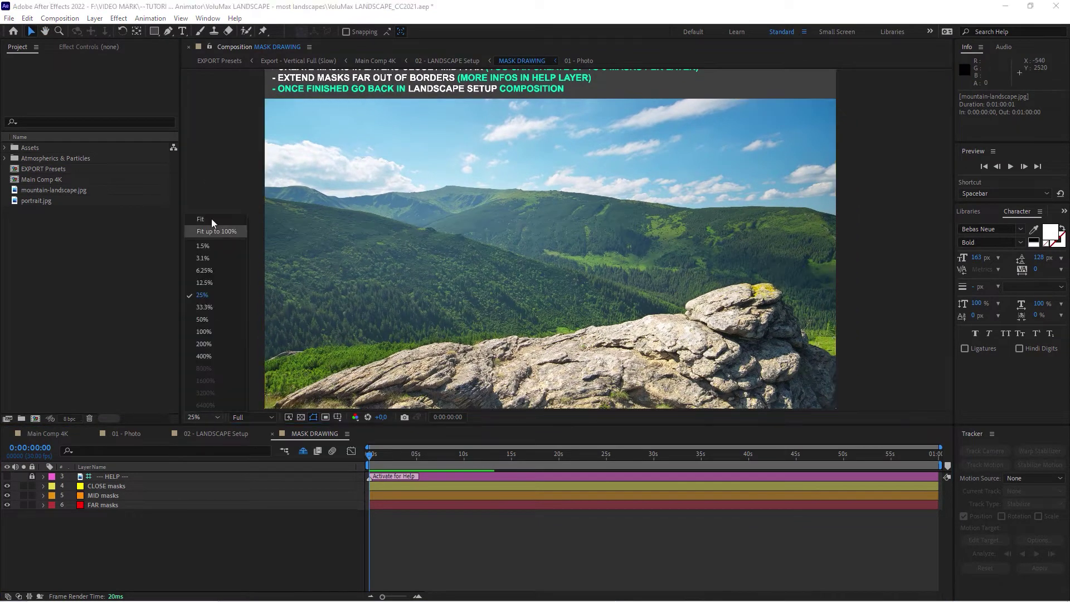
{"action": "left_click", "coordinate": [212, 219]}
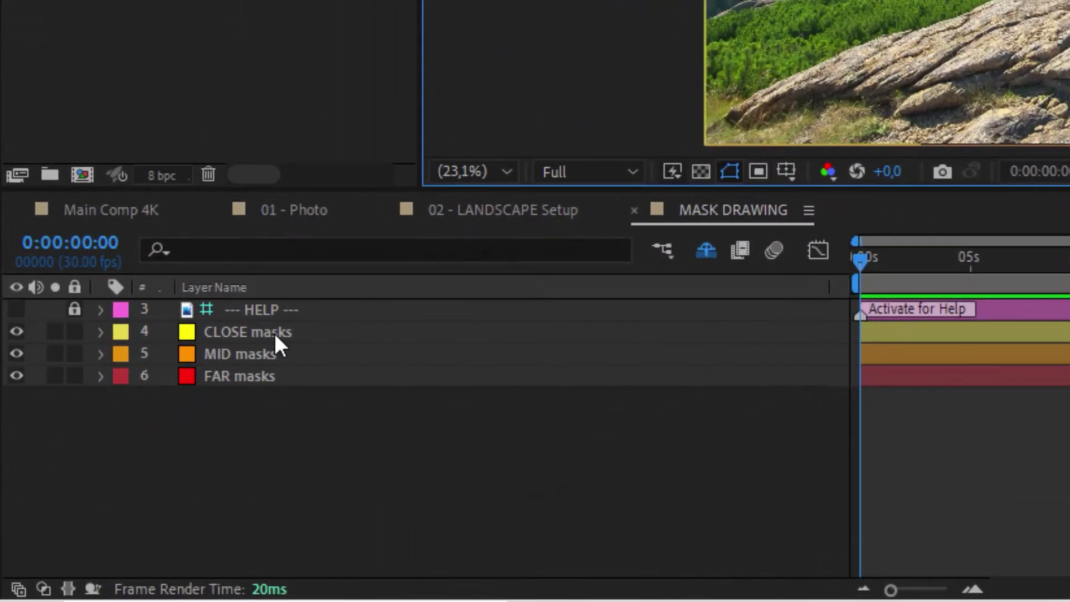
{"action": "left_click", "coordinate": [274, 333]}
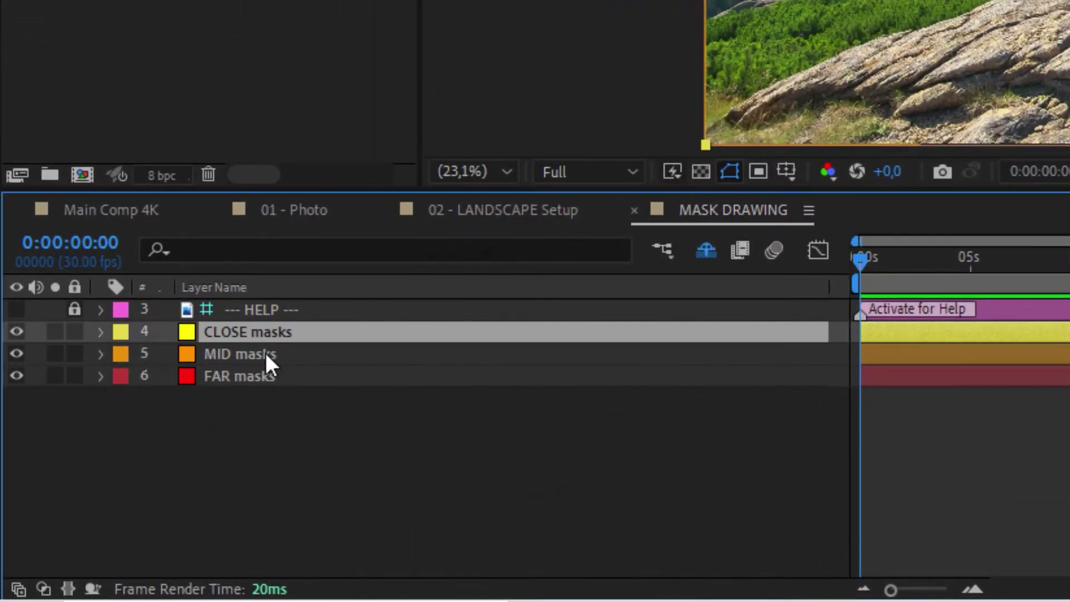
{"action": "left_click", "coordinate": [265, 354]}
{"action": "left_click", "coordinate": [255, 376]}
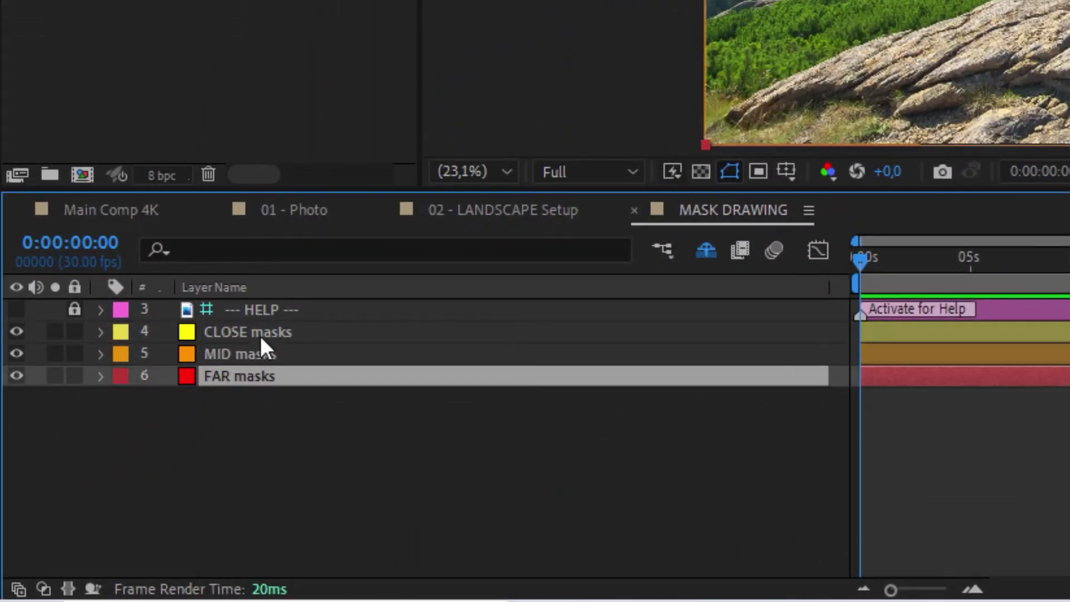
{"action": "left_click", "coordinate": [260, 334]}
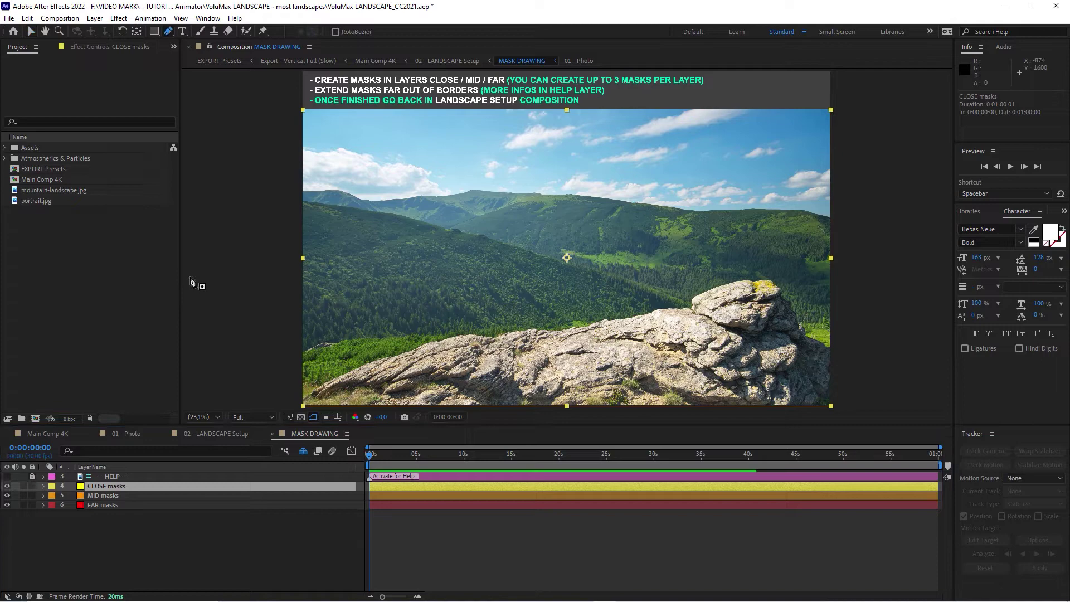
Pen-trace the grass edge and foreground rock outline, with end points outside the frame.
{"action": "left_click_drag", "start_coordinate": [272, 363], "coordinate": [295, 355]}
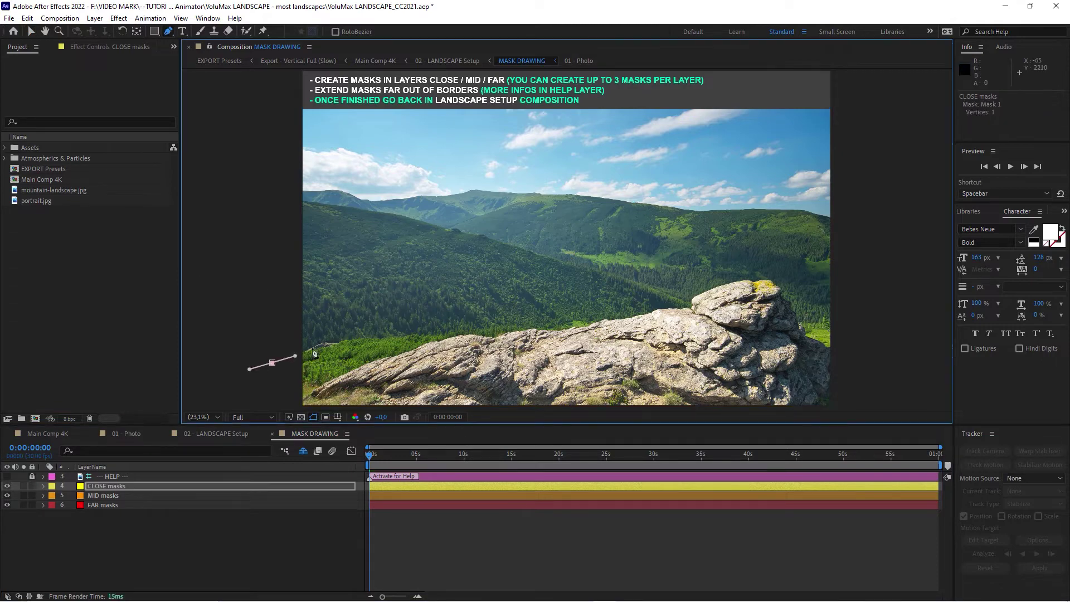
{"action": "left_click", "coordinate": [503, 335]}
{"action": "scroll", "coordinate": [579, 329], "scroll_direction": "up", "scroll_amount": 3}
{"action": "left_click", "coordinate": [506, 212]}
{"action": "left_click", "coordinate": [593, 217]}
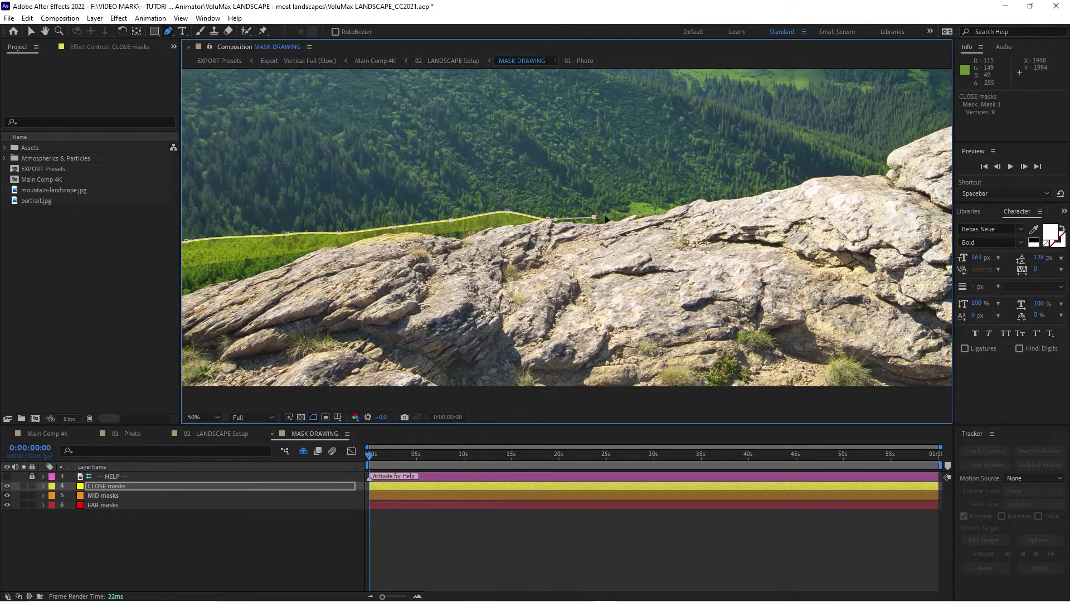
{"action": "mouse_move", "coordinate": [606, 219]}
{"action": "left_mouse_down"}
{"action": "mouse_move", "coordinate": [523, 230]}
{"action": "mouse_move", "coordinate": [287, 295]}
{"action": "left_mouse_up"}
{"action": "left_click", "coordinate": [613, 210]}
{"action": "left_click", "coordinate": [701, 186]}
{"action": "left_click", "coordinate": [771, 205]}
{"action": "left_click", "coordinate": [795, 251]}
{"action": "left_click", "coordinate": [822, 301]}
{"action": "left_click", "coordinate": [865, 329]}
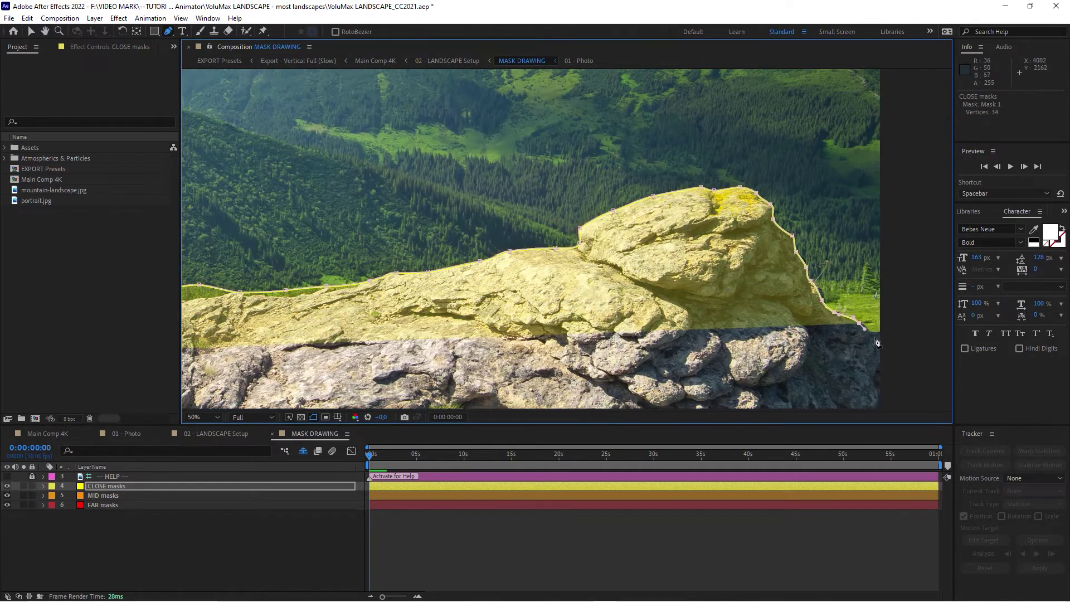
{"action": "left_click", "coordinate": [878, 343]}
{"action": "scroll", "coordinate": [892, 345], "scroll_direction": "down", "scroll_amount": 2}
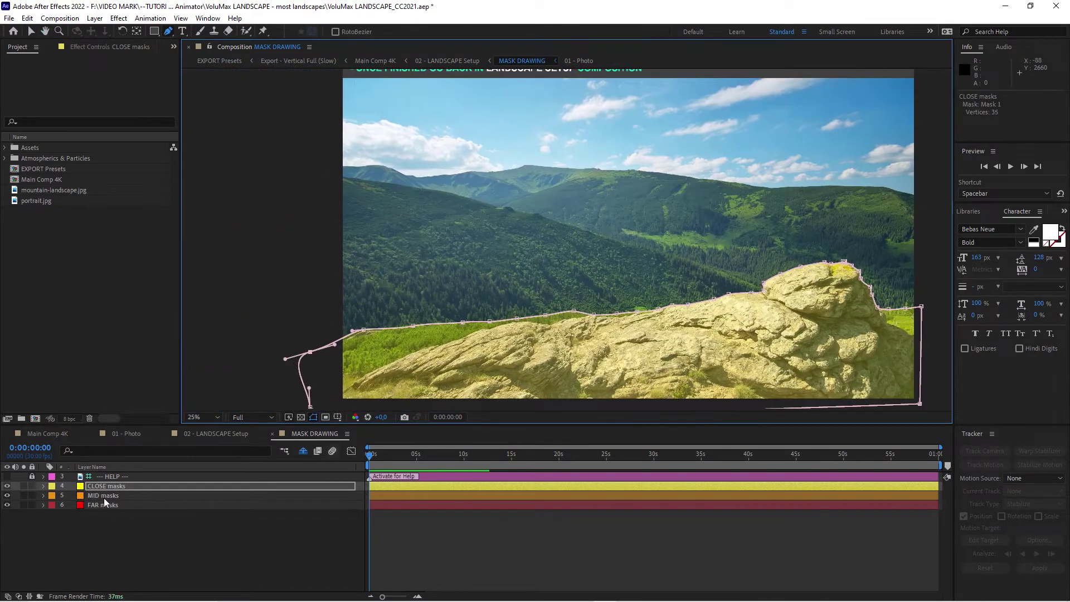
Trace the middle hill ridge as a mask on the MID masks layer.
{"action": "left_click", "coordinate": [104, 496]}
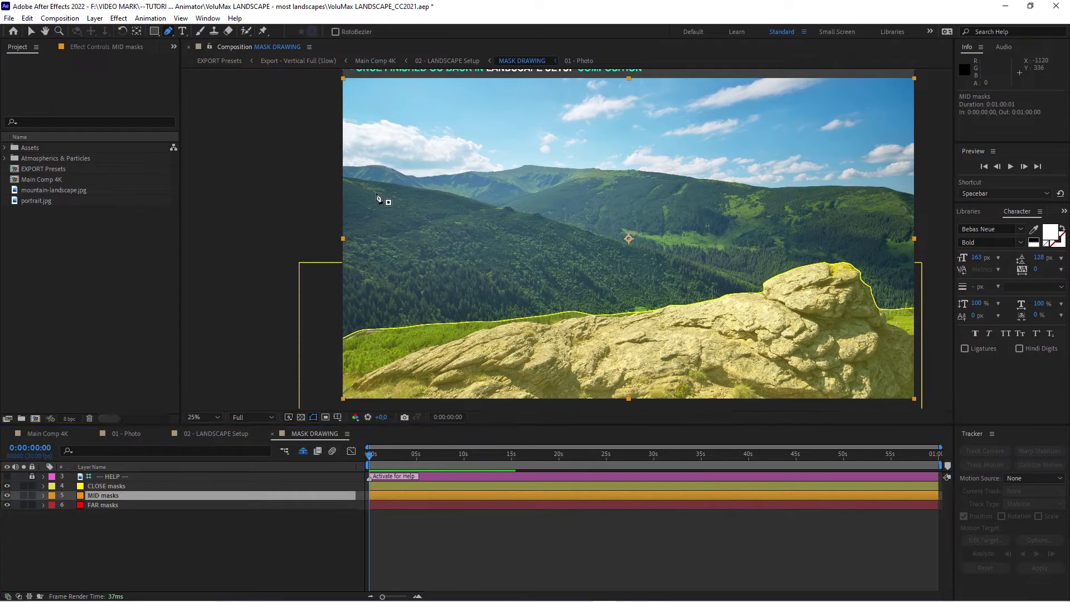
{"action": "left_click_drag", "start_coordinate": [292, 120], "coordinate": [322, 124]}
{"action": "left_click", "coordinate": [696, 217]}
{"action": "left_click", "coordinate": [738, 233]}
{"action": "left_click", "coordinate": [750, 240]}
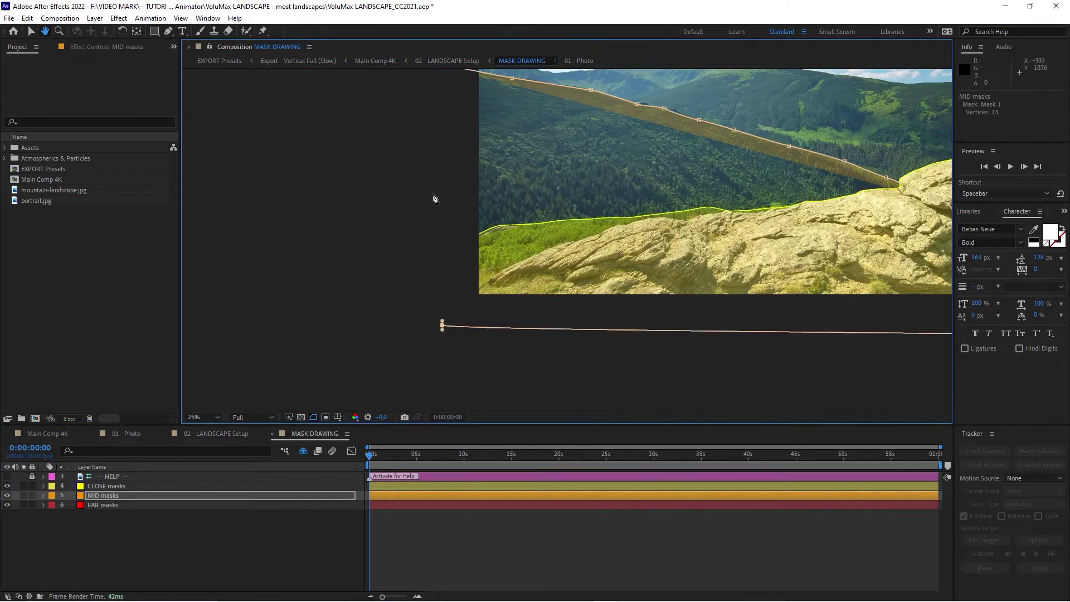
{"action": "mouse_move", "coordinate": [558, 223]}
{"action": "left_mouse_down"}
{"action": "mouse_move", "coordinate": [612, 168]}
{"action": "mouse_move", "coordinate": [693, 284]}
{"action": "left_mouse_up"}
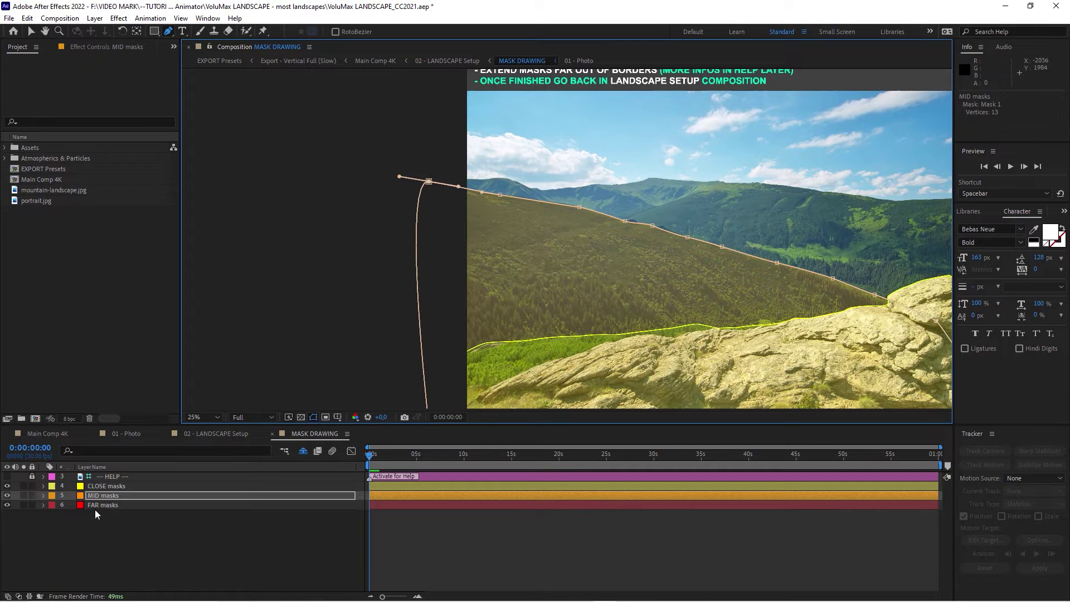
Outline the distant mountain ridge with a 20-vertex mask on FAR masks, then return to Main Comp 4K.
{"action": "left_click", "coordinate": [98, 504]}
{"action": "left_click_drag", "start_coordinate": [358, 282], "coordinate": [298, 163]}
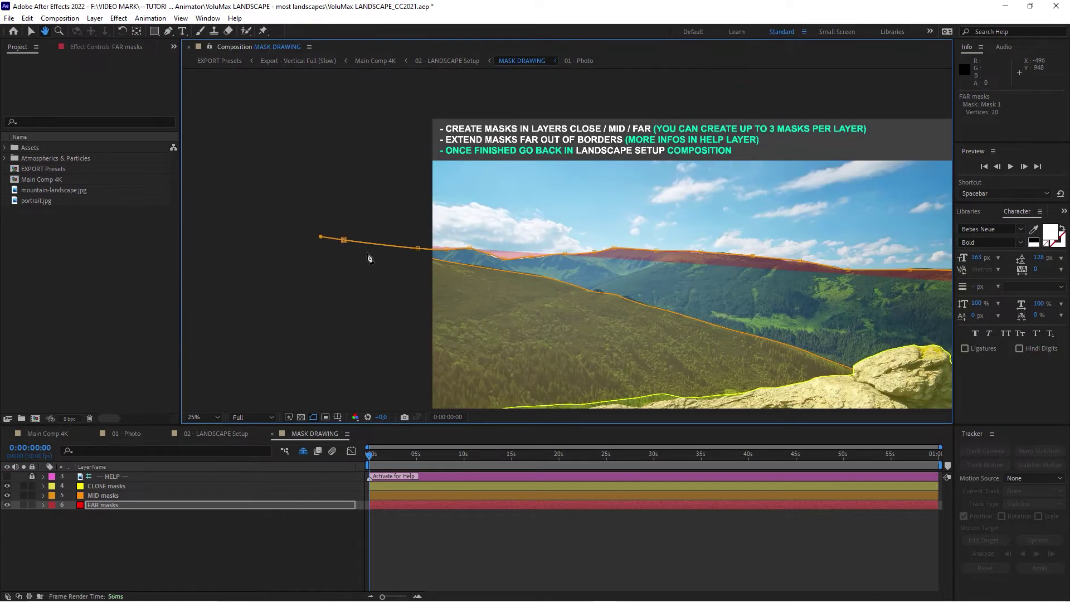
{"action": "key", "text": "g"}
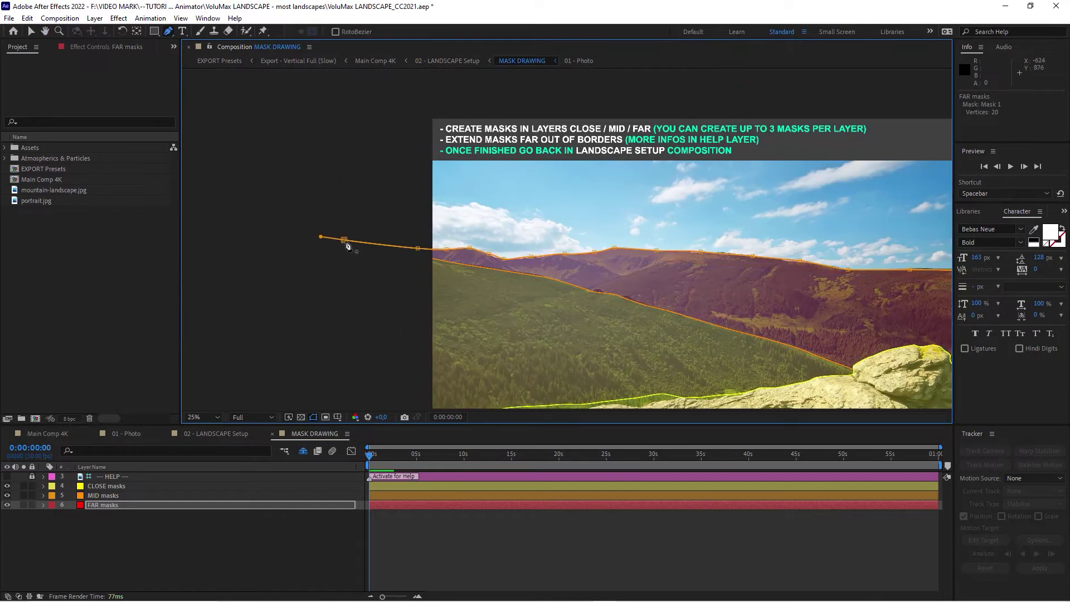
{"action": "scroll", "coordinate": [291, 268], "scroll_direction": "down", "scroll_amount": 4}
{"action": "left_click_drag", "start_coordinate": [497, 296], "coordinate": [540, 291]}
{"action": "scroll", "coordinate": [540, 291], "scroll_direction": "up", "scroll_amount": 1}
{"action": "scroll", "coordinate": [619, 239], "scroll_direction": "up", "scroll_amount": 1}
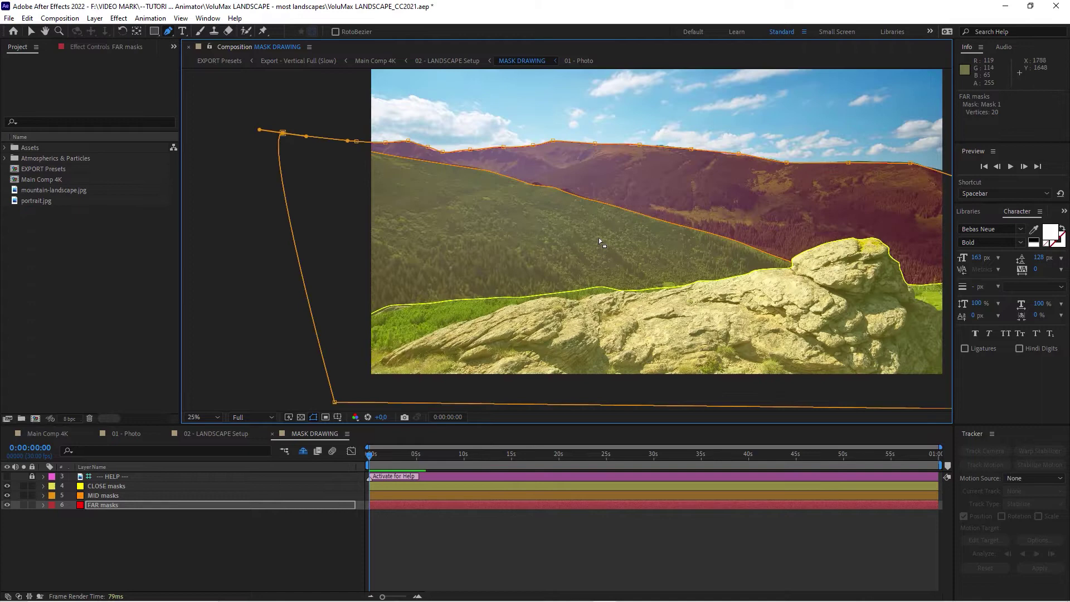
{"action": "left_click_drag", "start_coordinate": [599, 237], "coordinate": [542, 244]}
{"action": "left_click", "coordinate": [41, 435]}
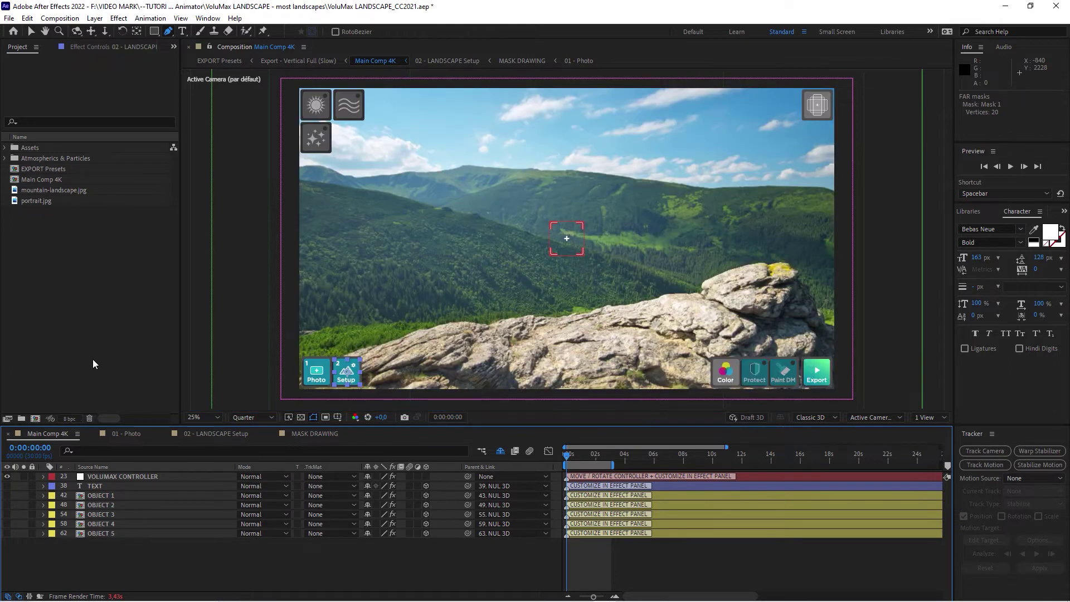
Drag the VOLUMAX CONTROLLER to about 2224, 1096 to shift the landscape's parallax.
{"action": "left_click", "coordinate": [113, 477]}
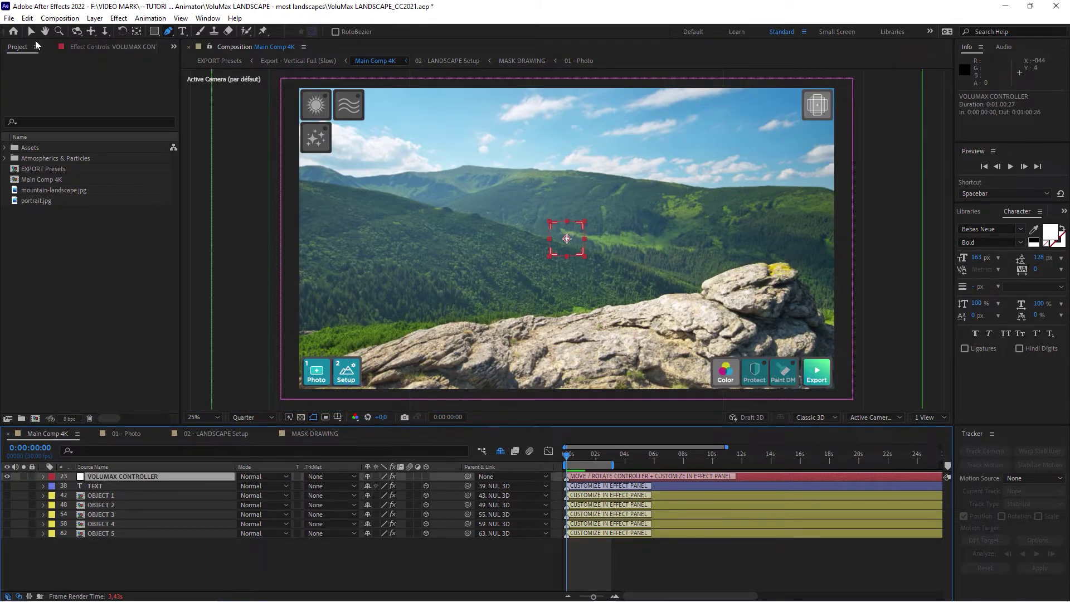
{"action": "left_click_drag", "start_coordinate": [575, 263], "coordinate": [500, 284]}
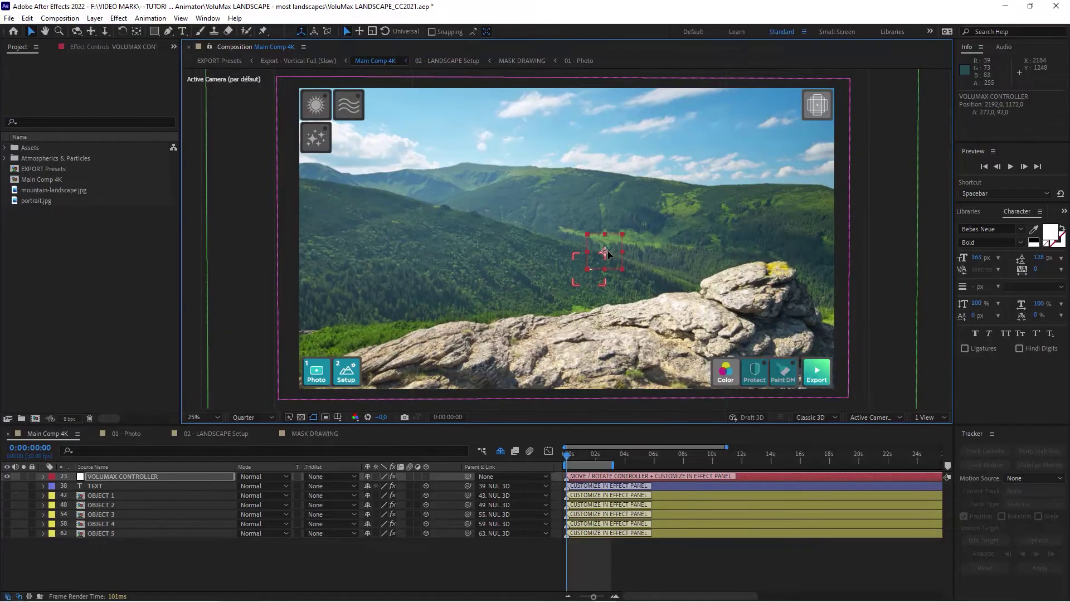
{"action": "left_click_drag", "start_coordinate": [608, 253], "coordinate": [613, 243]}
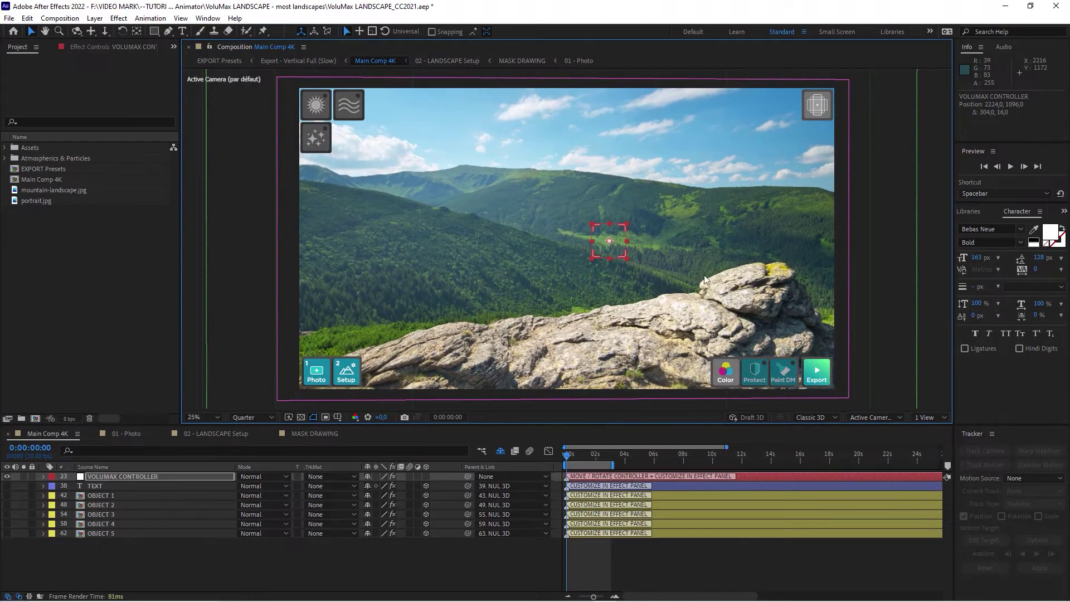
Review the particles and flares controls, then show the WATER Setup layer's settings.
{"action": "left_click", "coordinate": [316, 145]}
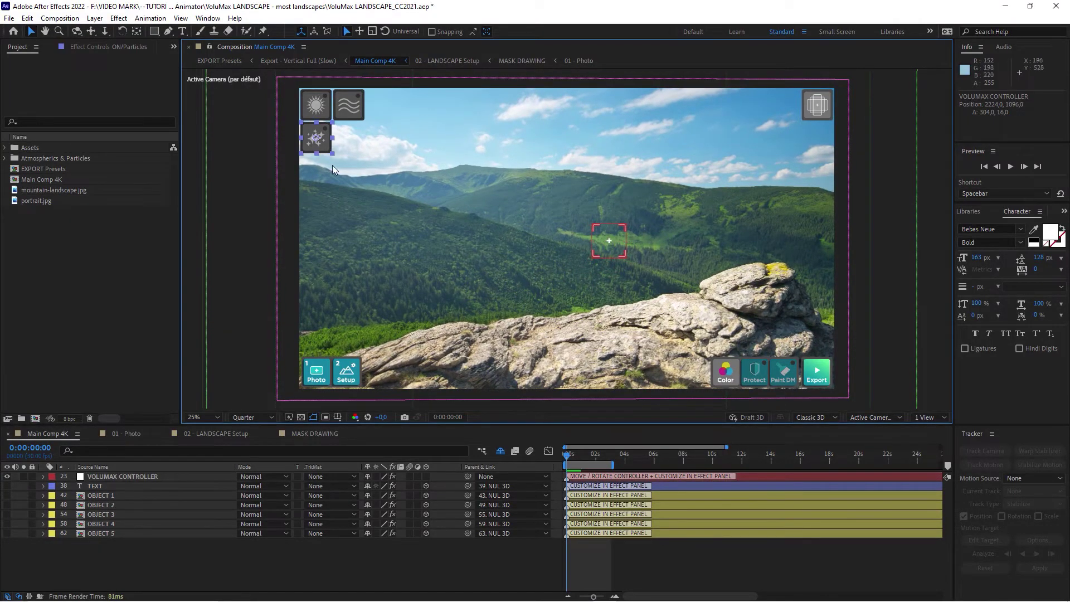
{"action": "left_click", "coordinate": [316, 104]}
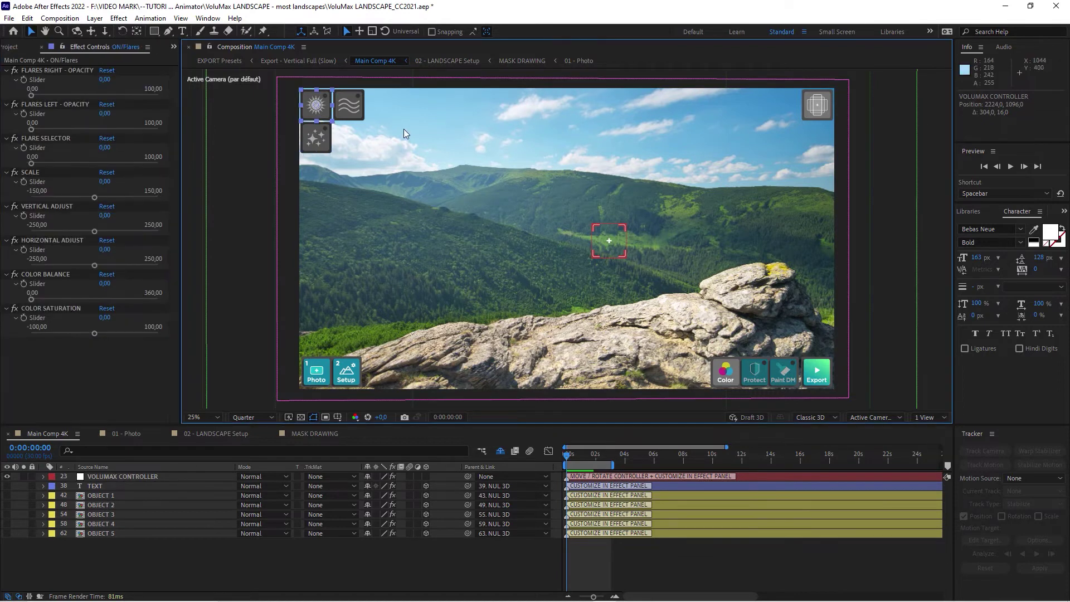
{"action": "left_click", "coordinate": [354, 115]}
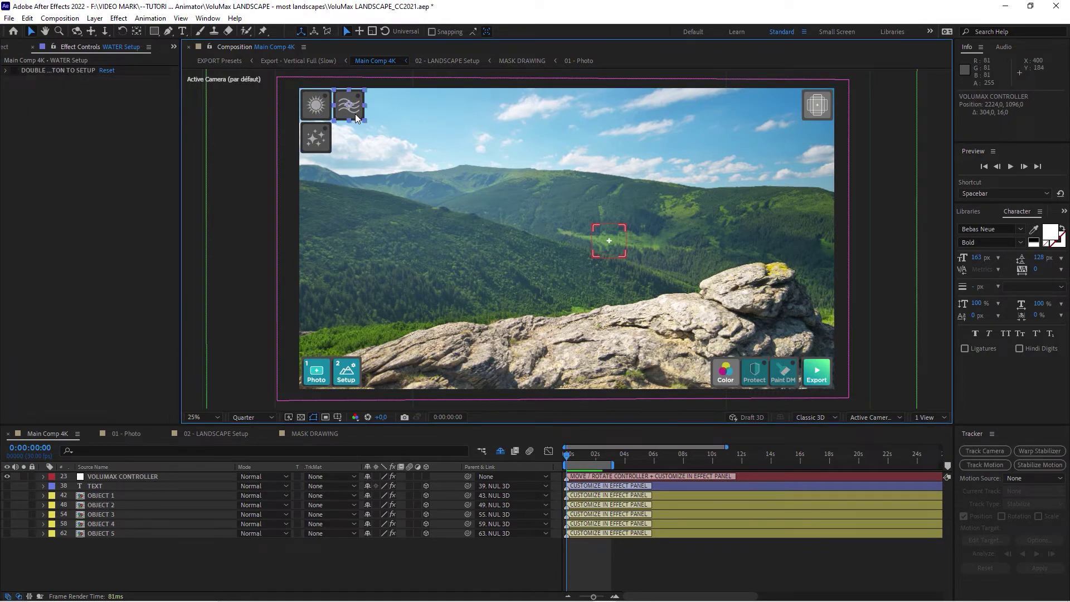